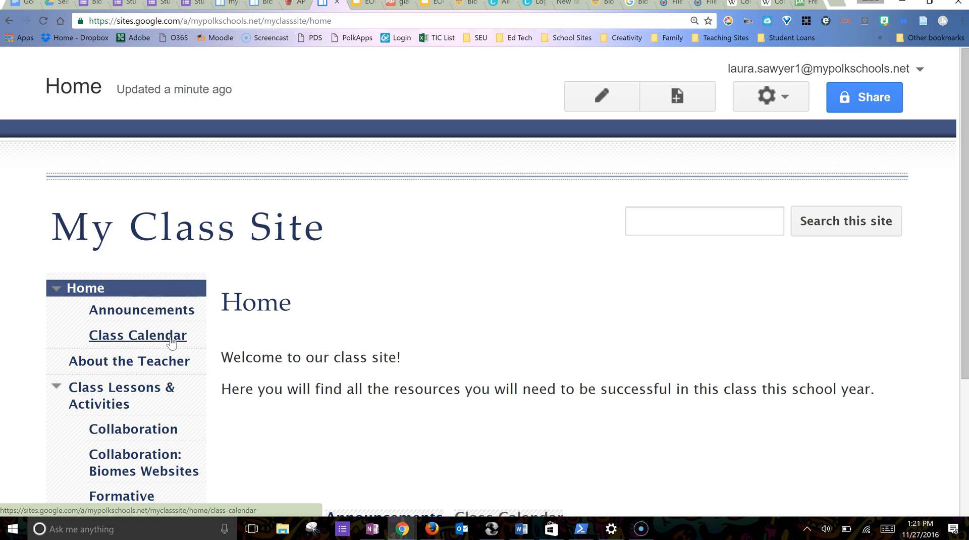
Step: Open the Class Calendar page for editing and place the cursor in its empty body
left_click(171, 339)
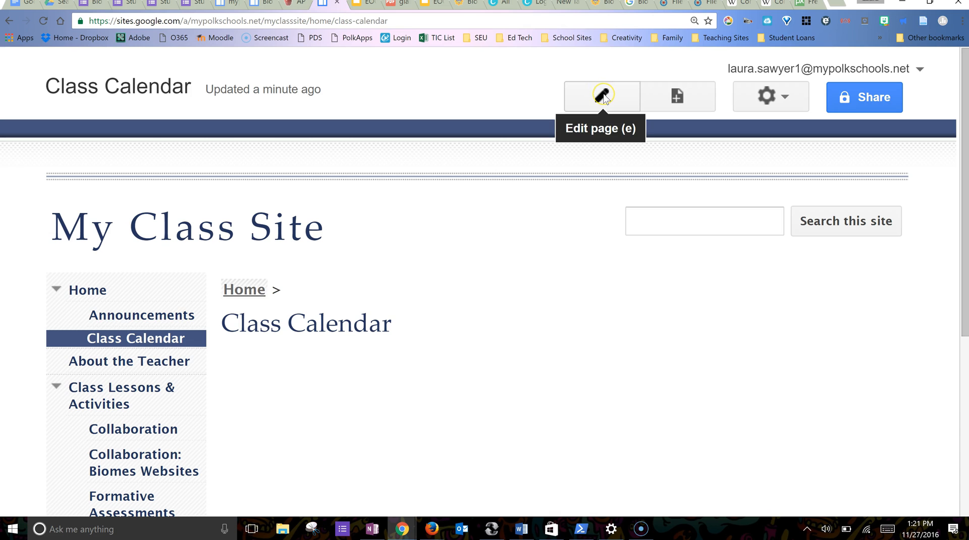
left_click(602, 96)
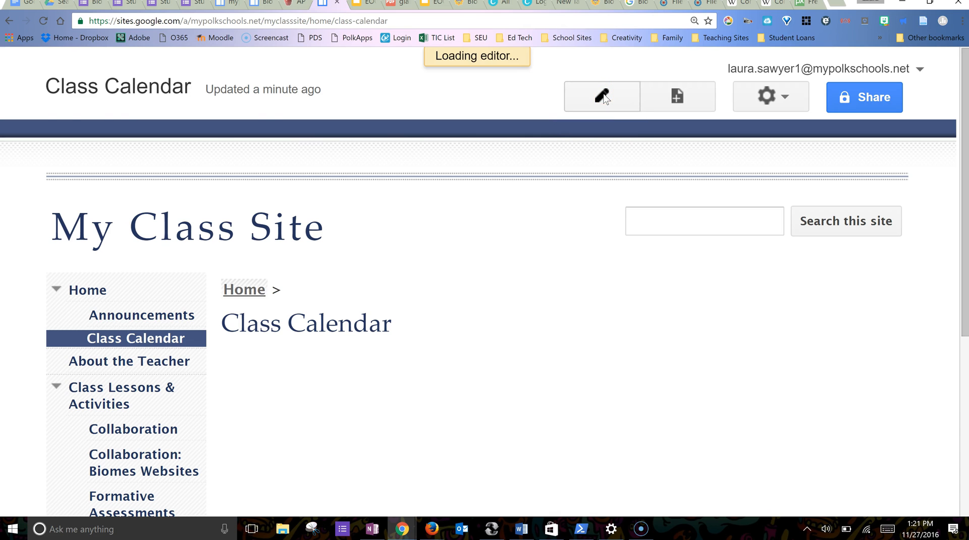
left_click(240, 413)
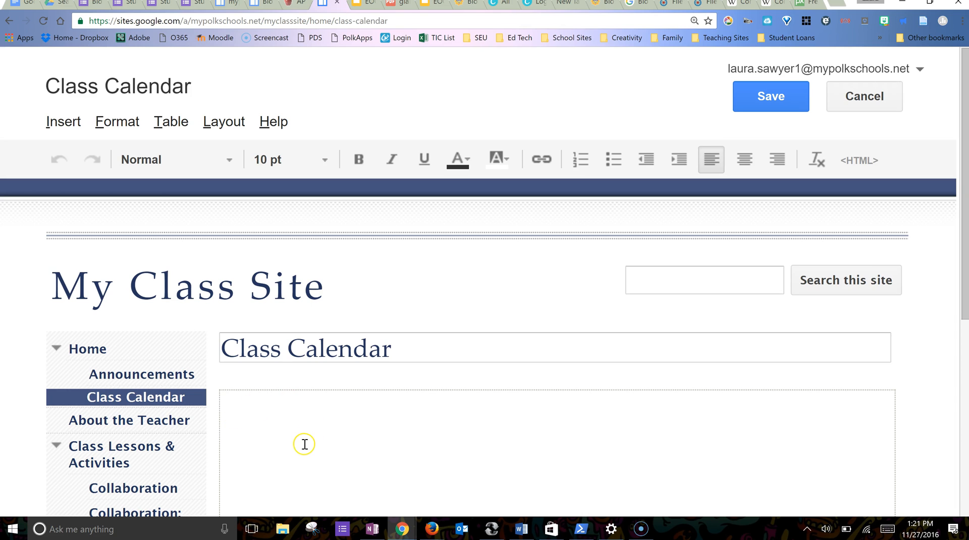
Step: Start inserting a Google calendar into the page and choose the Biology I 1st Per calendar
left_click(60, 127)
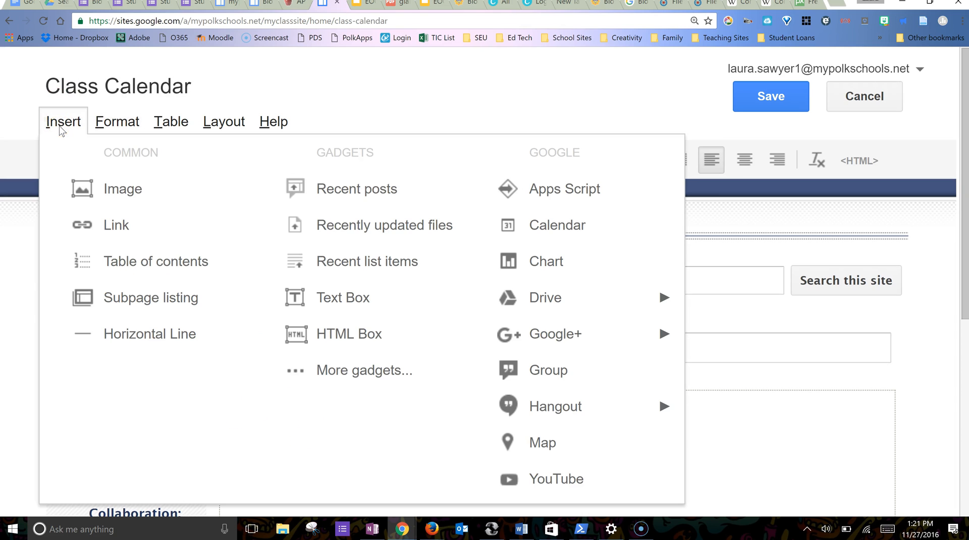
left_click(551, 231)
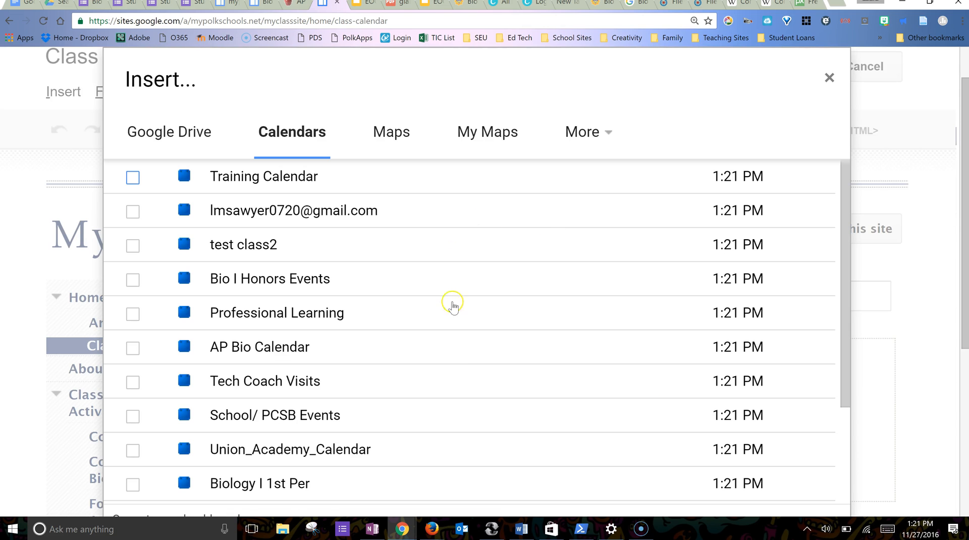
scroll(450, 382, "down", 3)
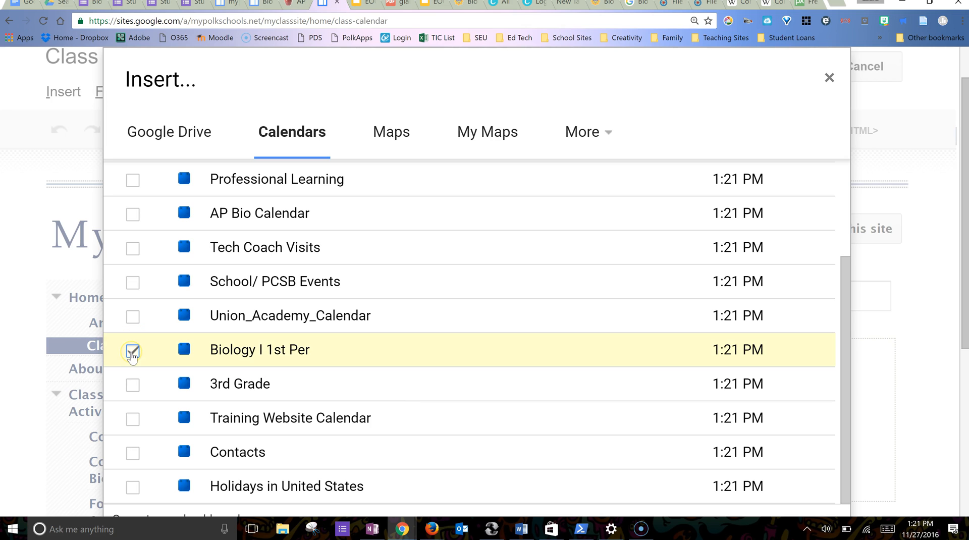
scroll(132, 356, "up", 1)
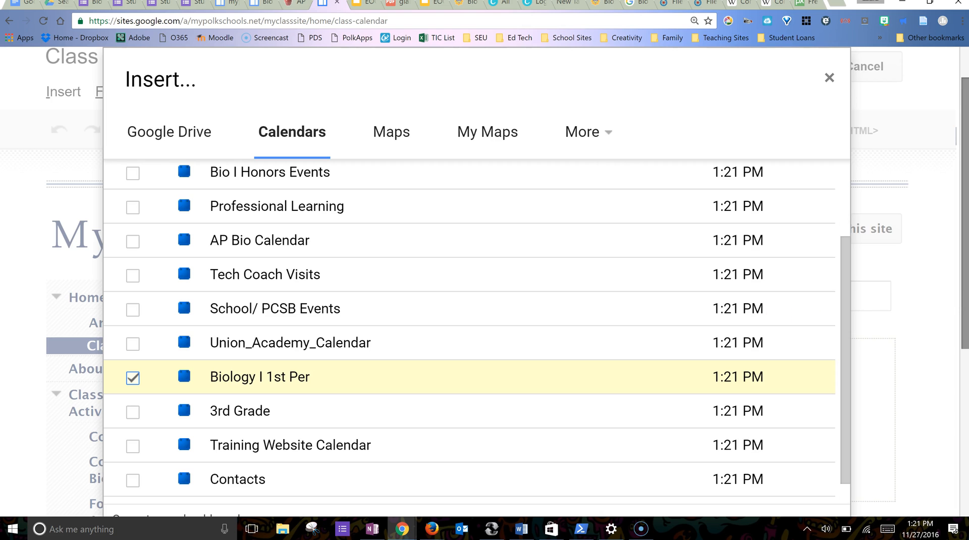
scroll(937, 314, "up", 1)
scroll(937, 313, "down", 5)
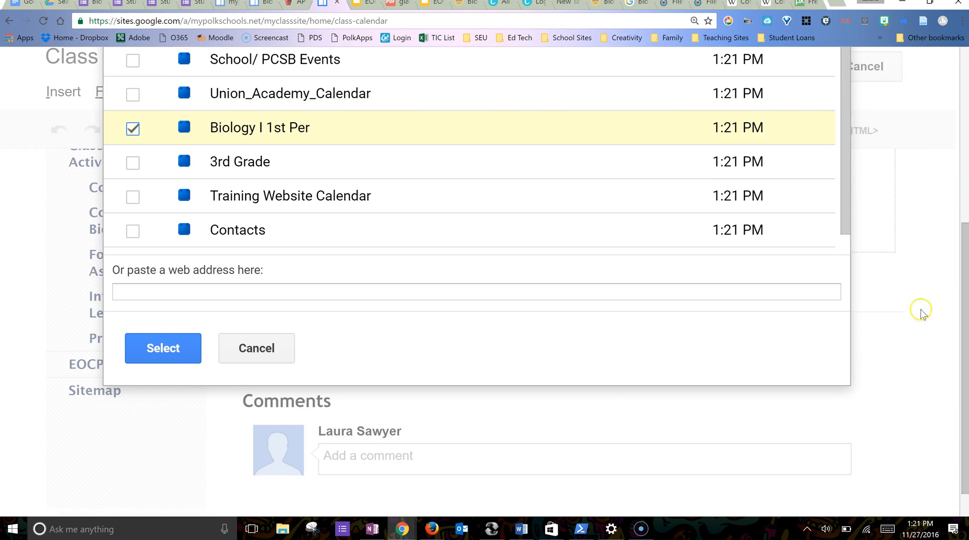
left_click(151, 354)
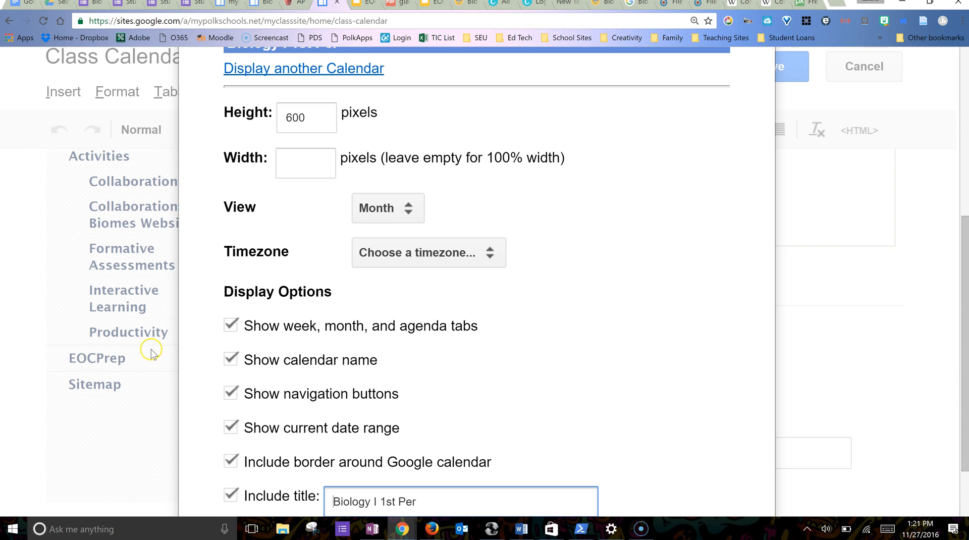
Step: Review the calendar's display settings and insert it with the default size, Month view and display options
scroll(330, 331, "down", 2)
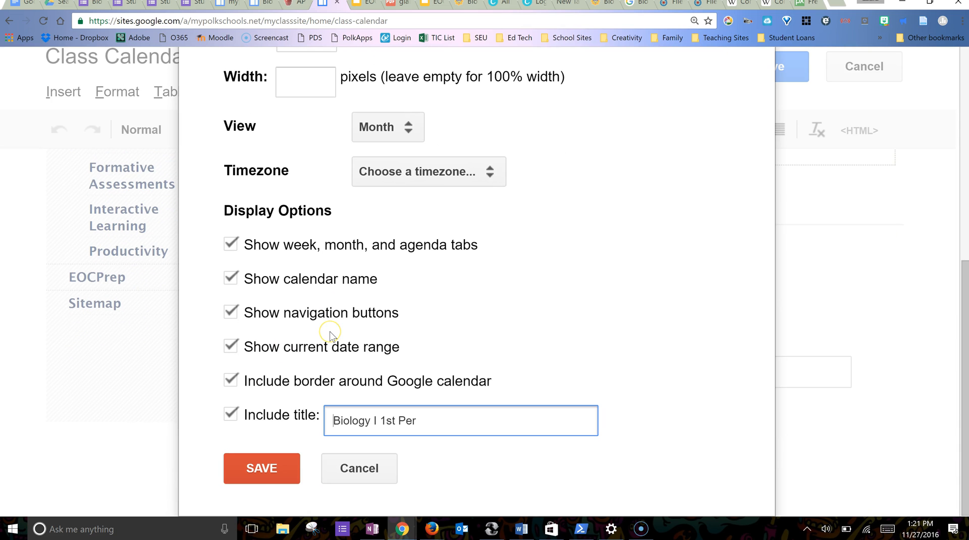
scroll(329, 339, "up", 3)
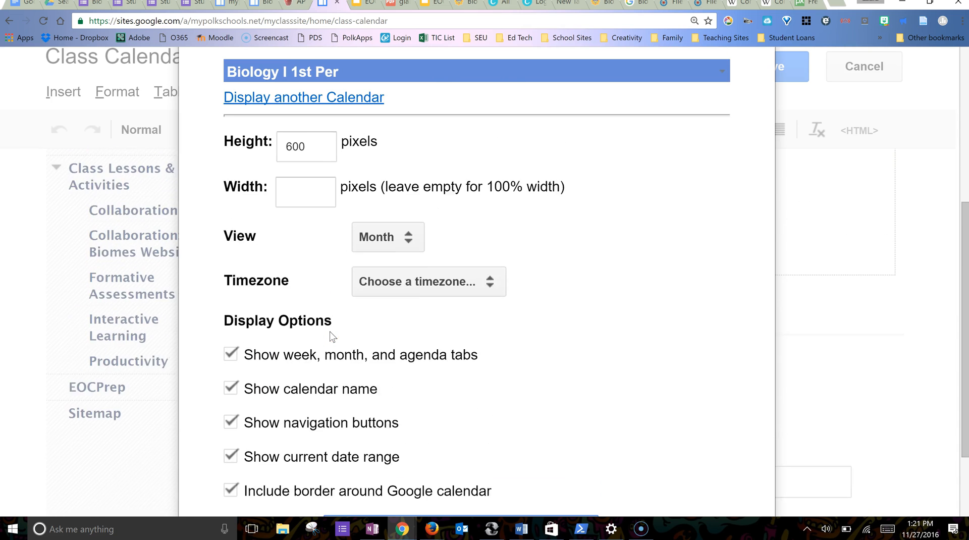
left_click(315, 220)
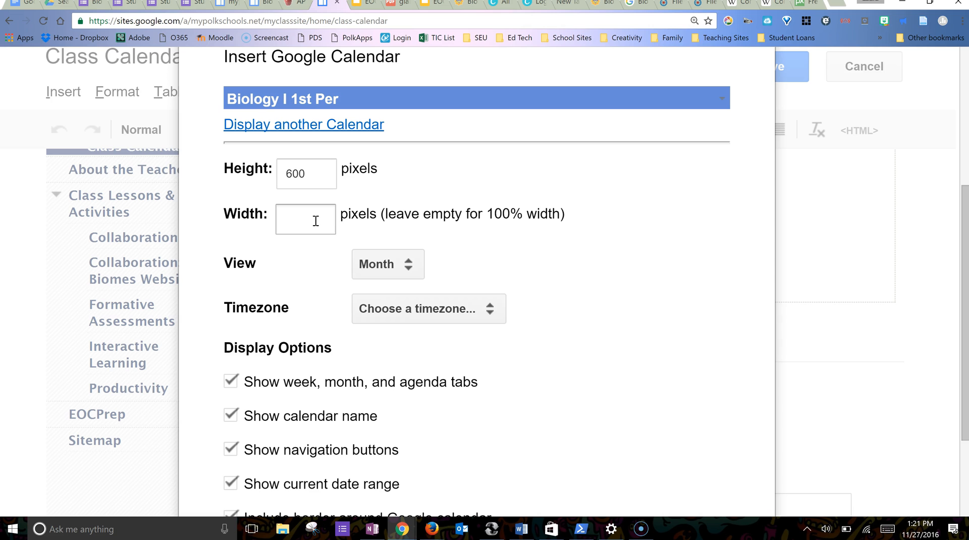
scroll(316, 220, "down", 3)
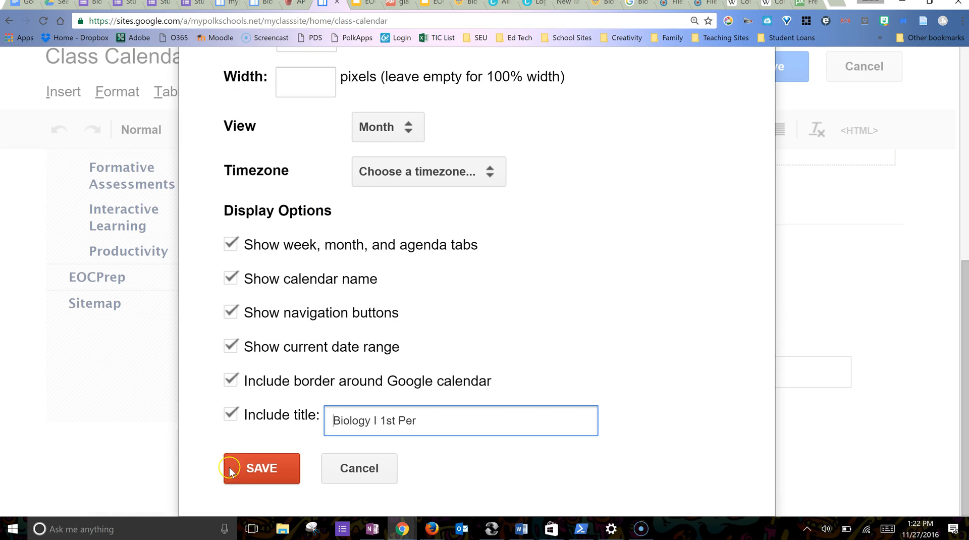
left_click(260, 468)
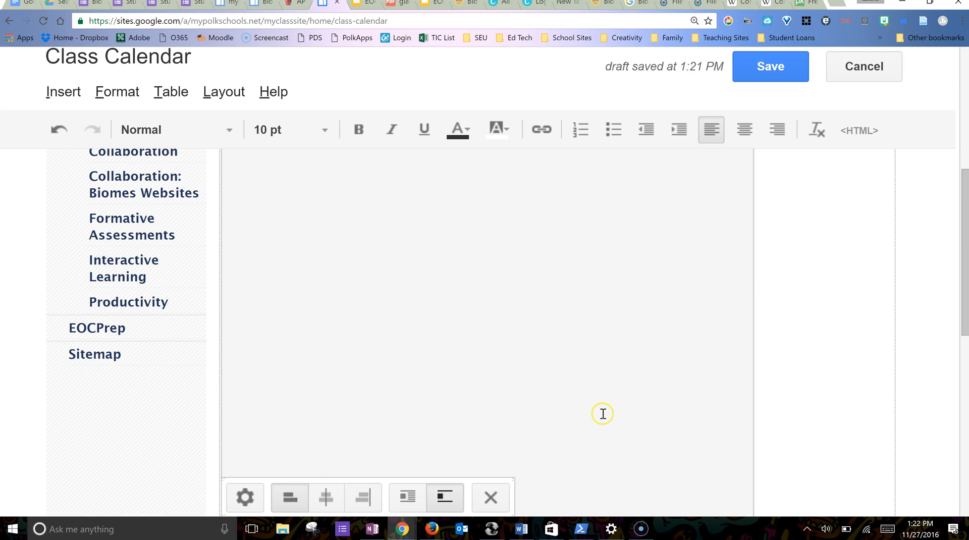
Step: Check the calendar placeholder in the page body and save the Class Calendar page
scroll(602, 412, "up", 4)
scroll(587, 356, "down", 8)
scroll(587, 355, "down", 5)
scroll(588, 355, "up", 8)
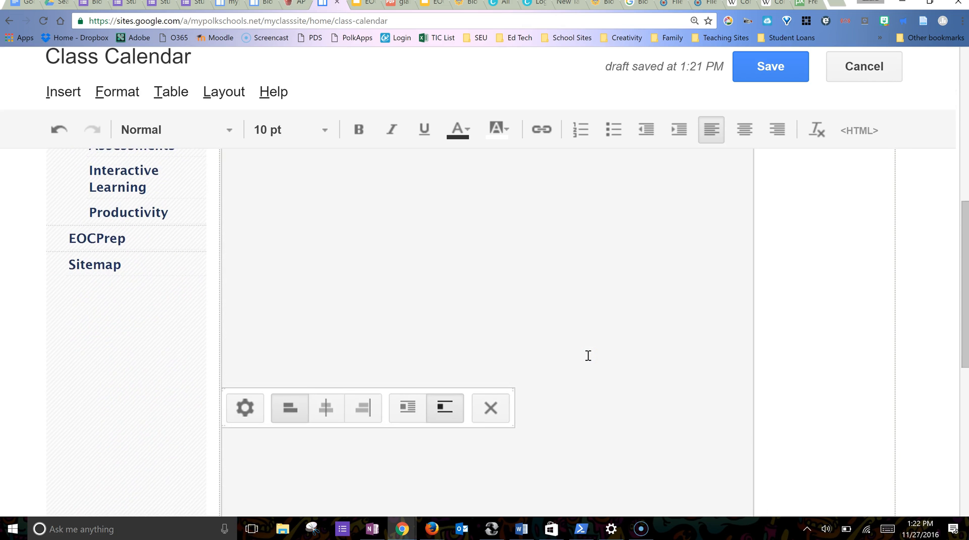
scroll(588, 356, "up", 5)
left_click(770, 97)
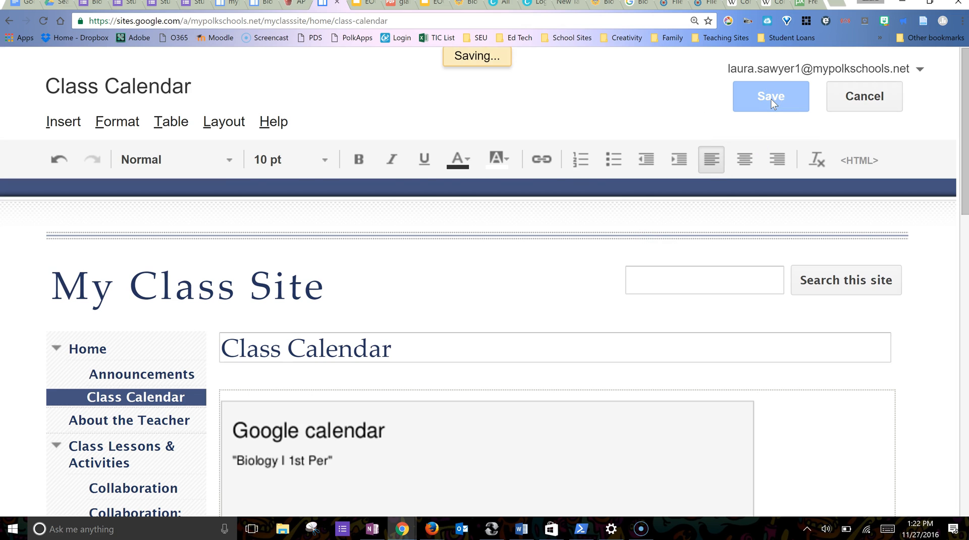
Step: Look over the embedded calendar on the Class Calendar page and the existing posts on the Announcements page
scroll(671, 406, "down", 2)
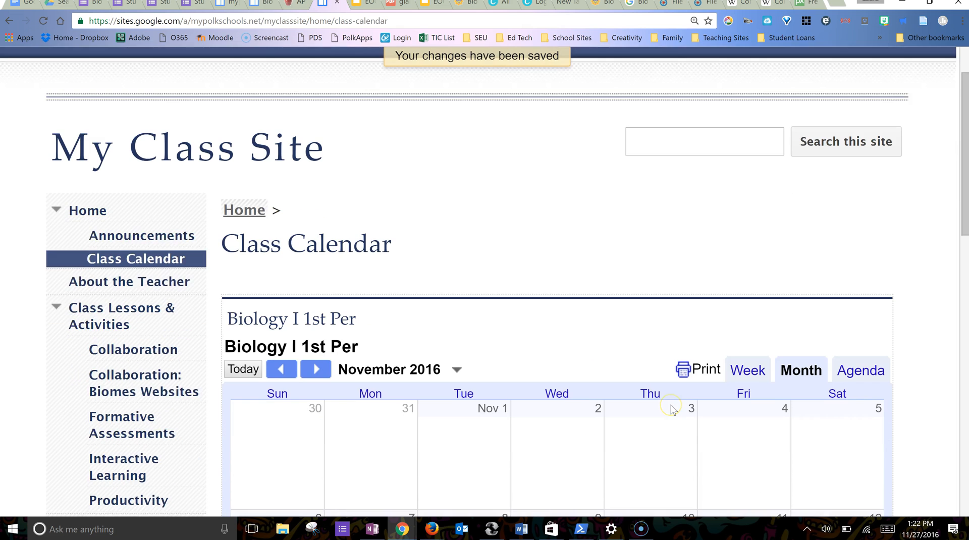
scroll(662, 385, "down", 1)
scroll(648, 394, "down", 5)
scroll(653, 397, "down", 4)
scroll(653, 397, "up", 9)
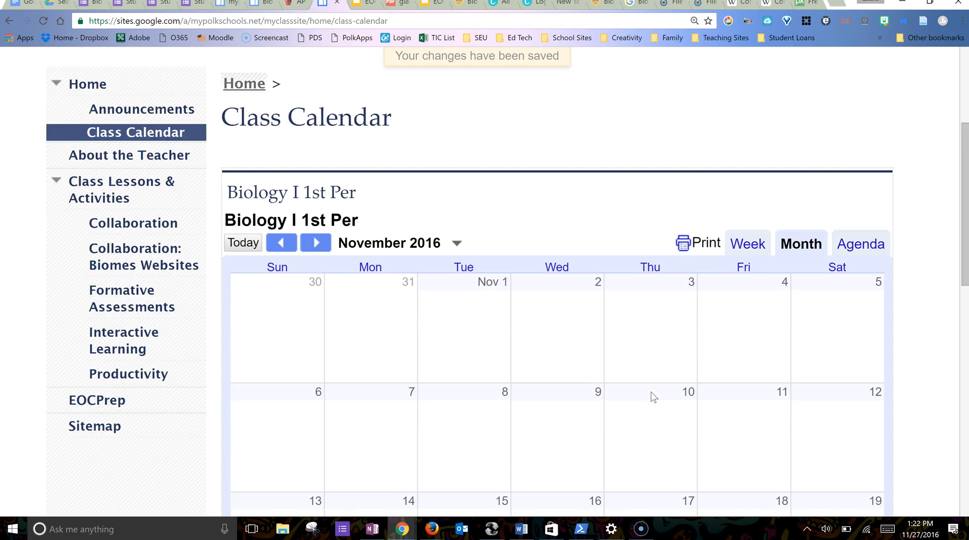
scroll(653, 397, "up", 2)
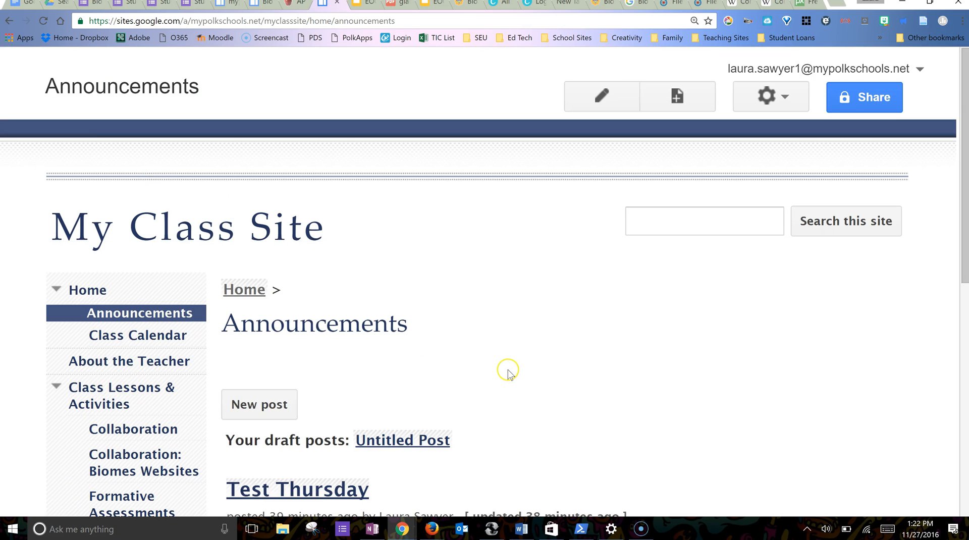
scroll(510, 372, "down", 1)
scroll(509, 363, "down", 2)
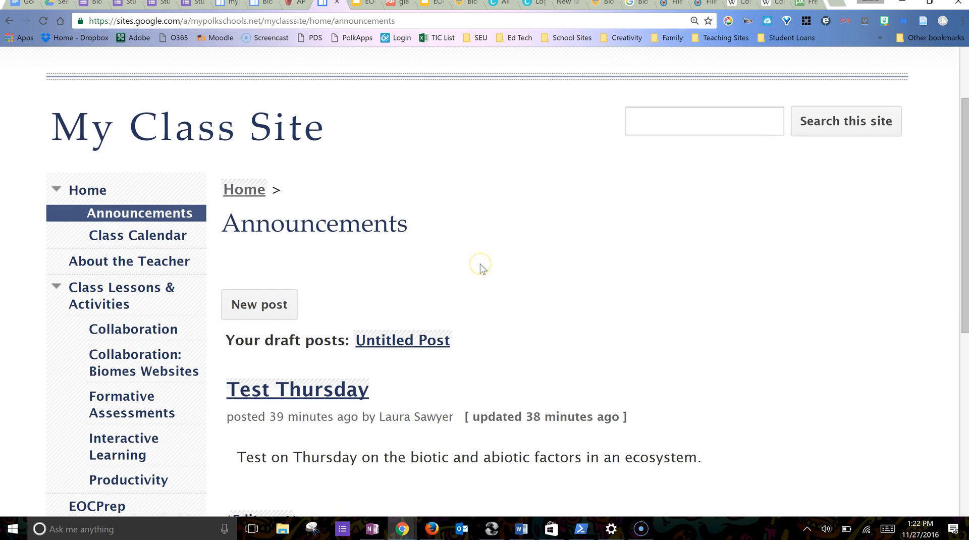
scroll(480, 268, "down", 3)
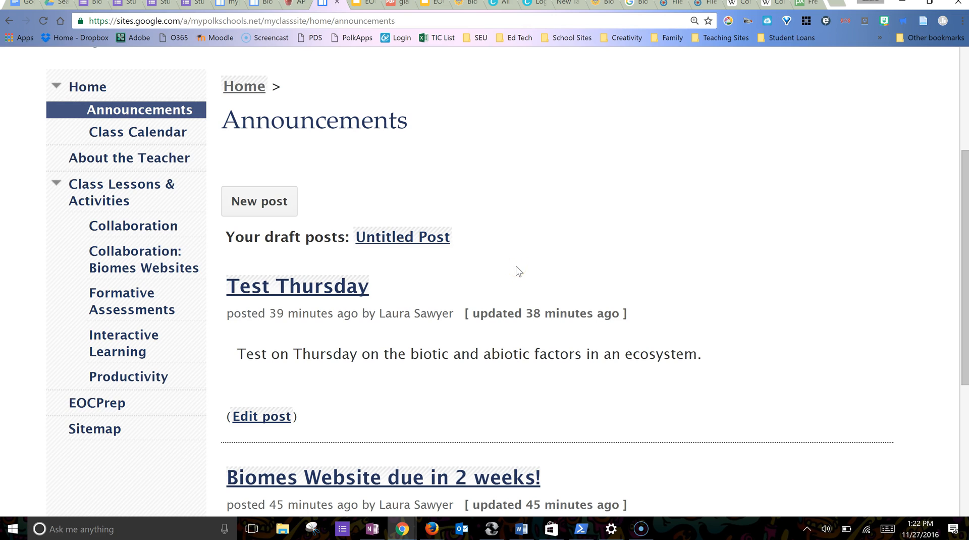
scroll(513, 267, "down", 3)
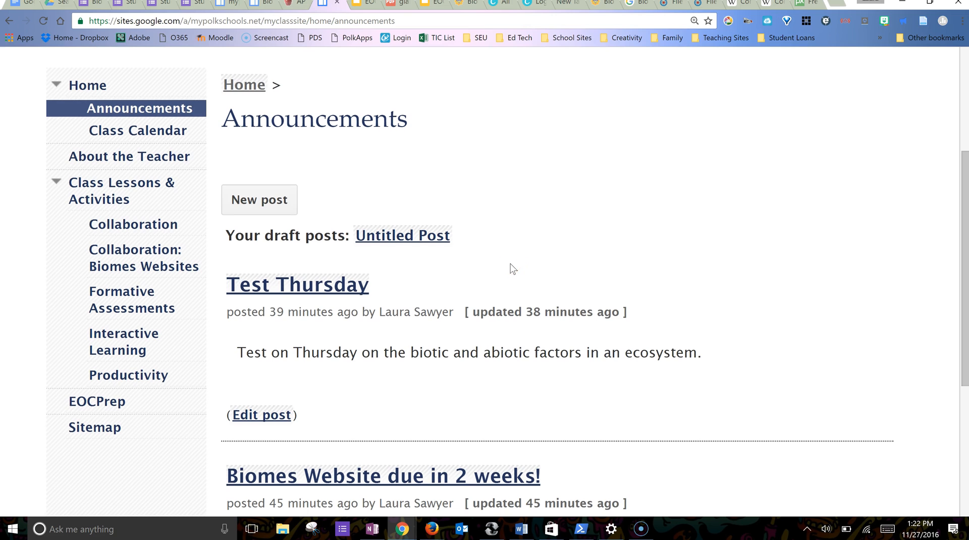
scroll(512, 268, "up", 5)
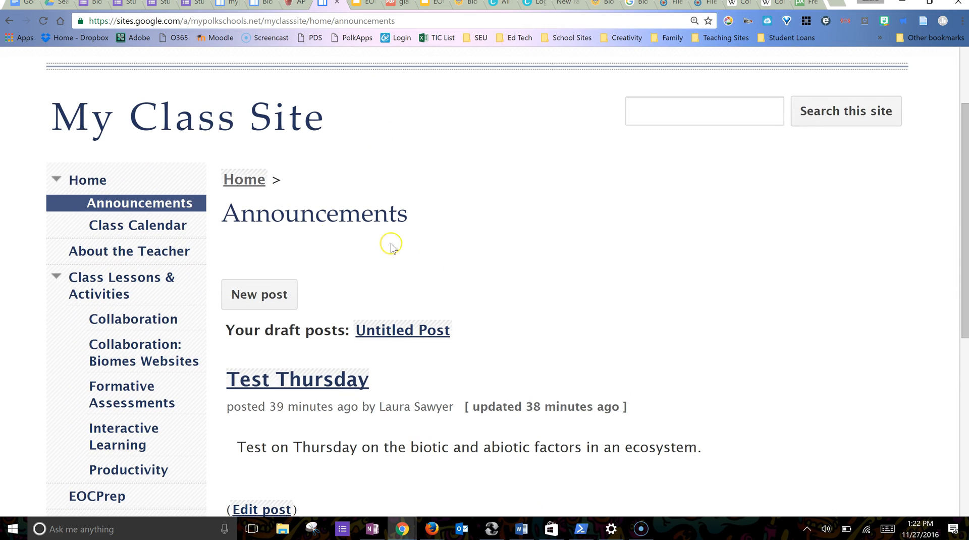
Step: Open the Home page for editing and place the cursor below the sentence about class resources
left_click(82, 181)
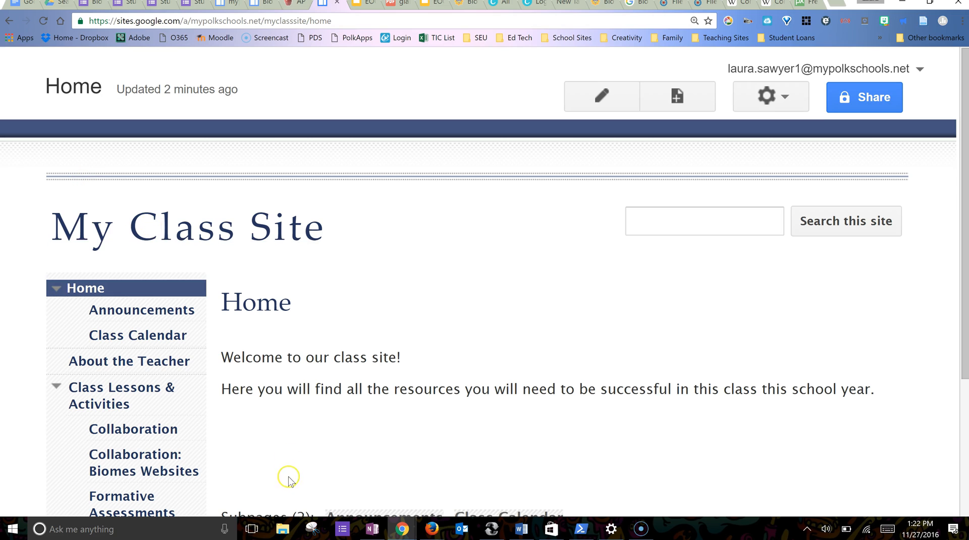
left_click(602, 97)
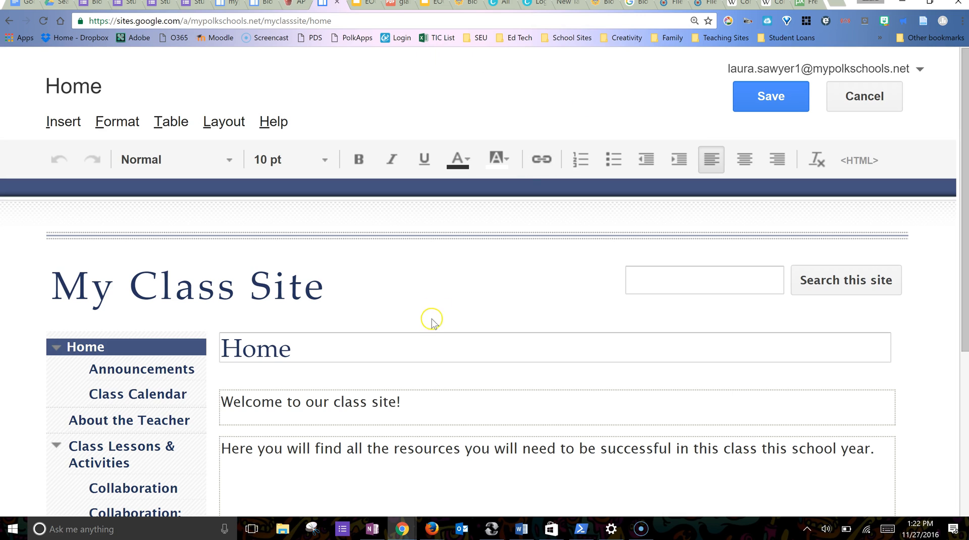
scroll(432, 321, "down", 4)
left_click(242, 296)
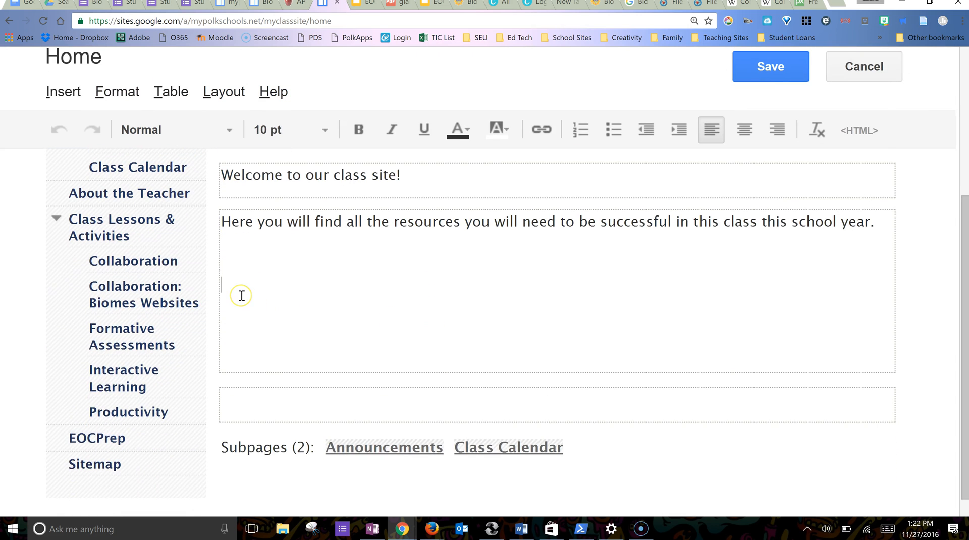
left_click(253, 296)
Step: Insert a recent posts gadget that shows posts from Announcements, with the title "Upcoming Due Dates!"
left_click(75, 95)
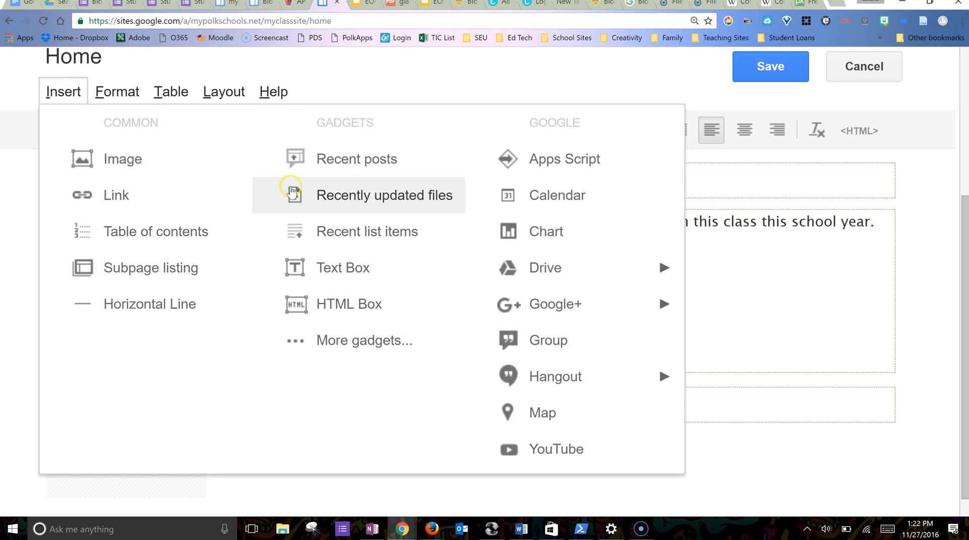
left_click(355, 166)
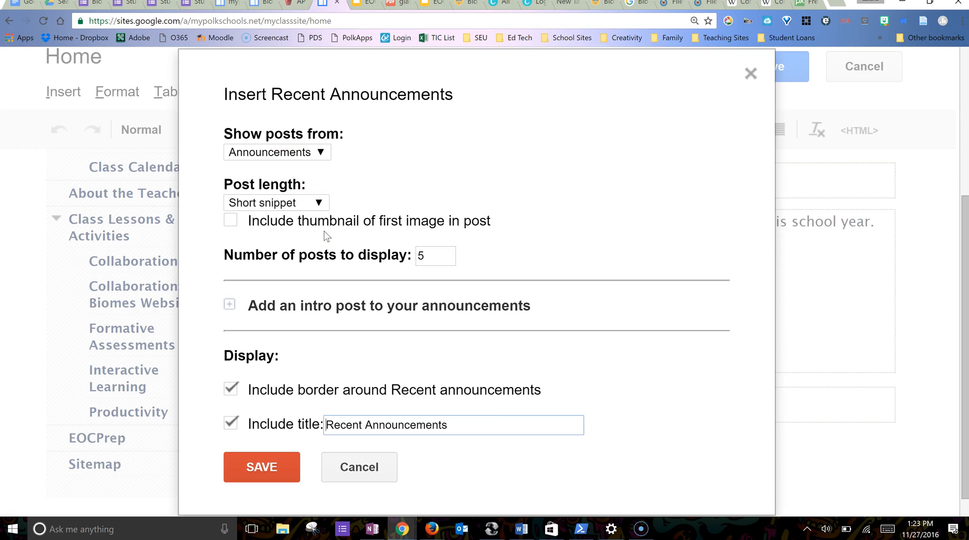
left_click(321, 153)
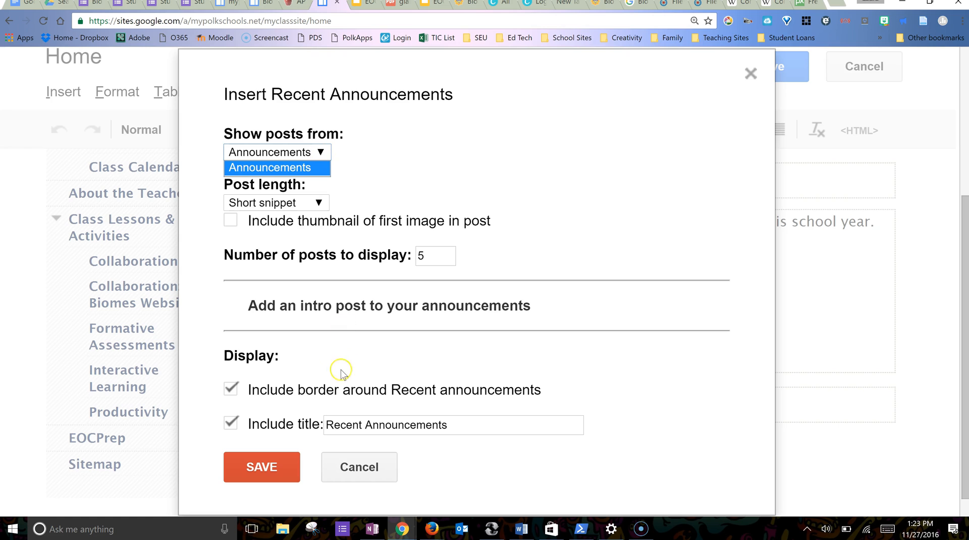
scroll(334, 368, "down", 1)
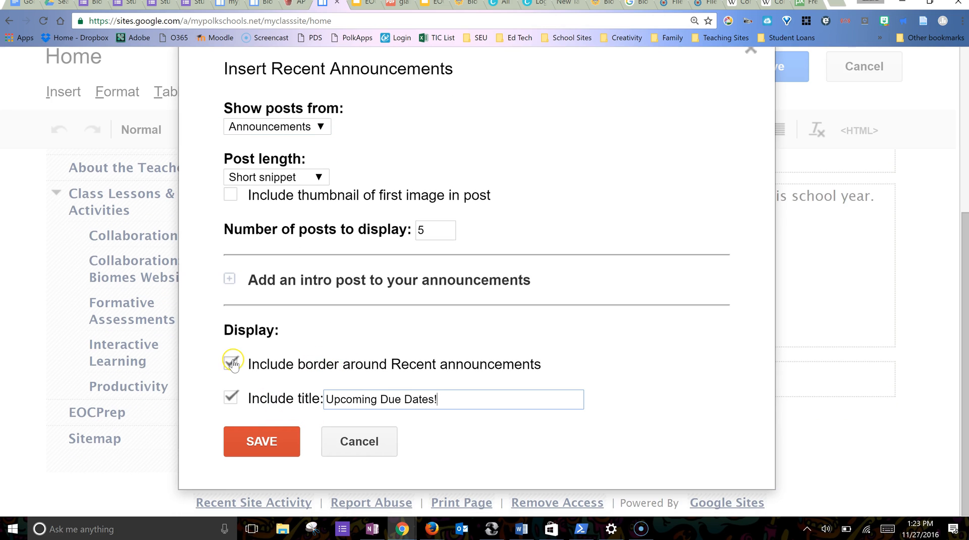
left_click(264, 440)
Step: Save the Home page and review the published announcements section
scroll(480, 304, "up", 3)
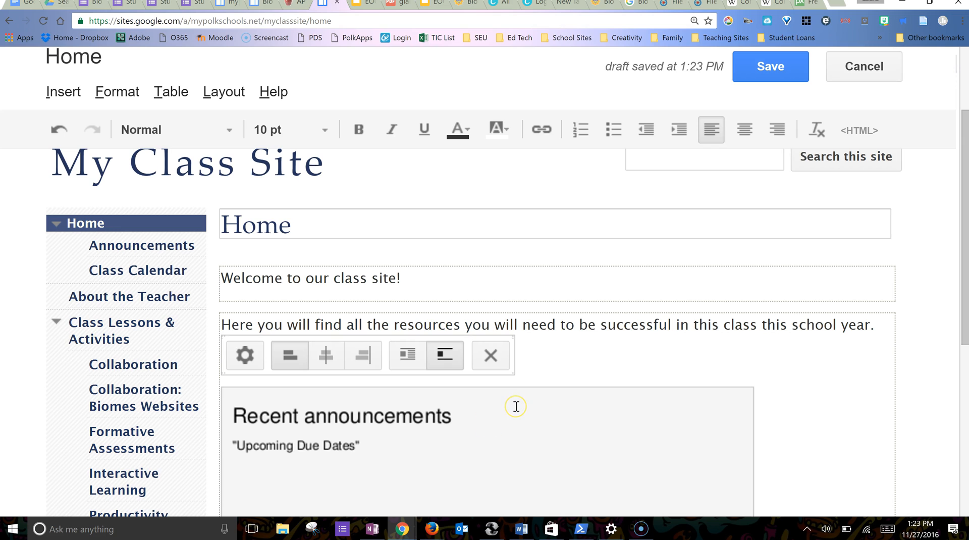
left_click(777, 68)
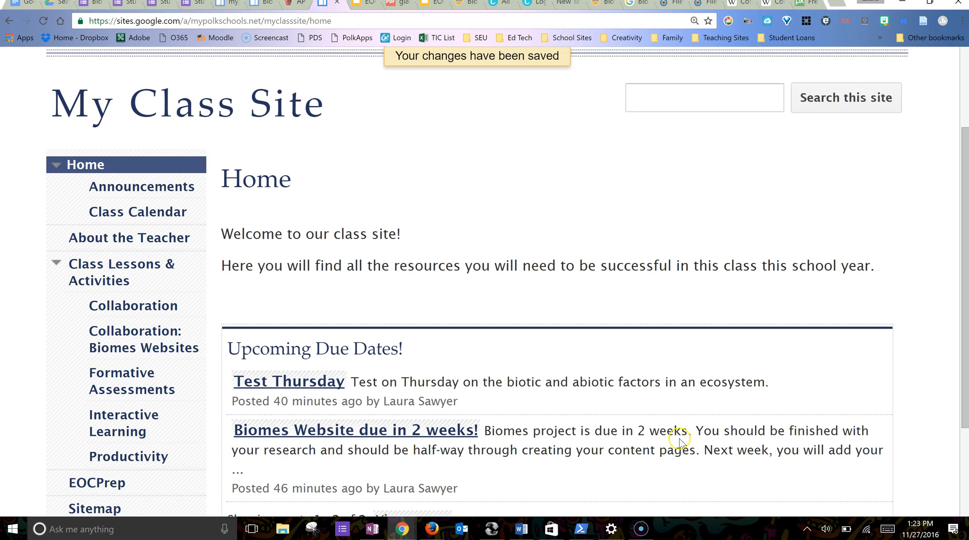
scroll(520, 378, "down", 2)
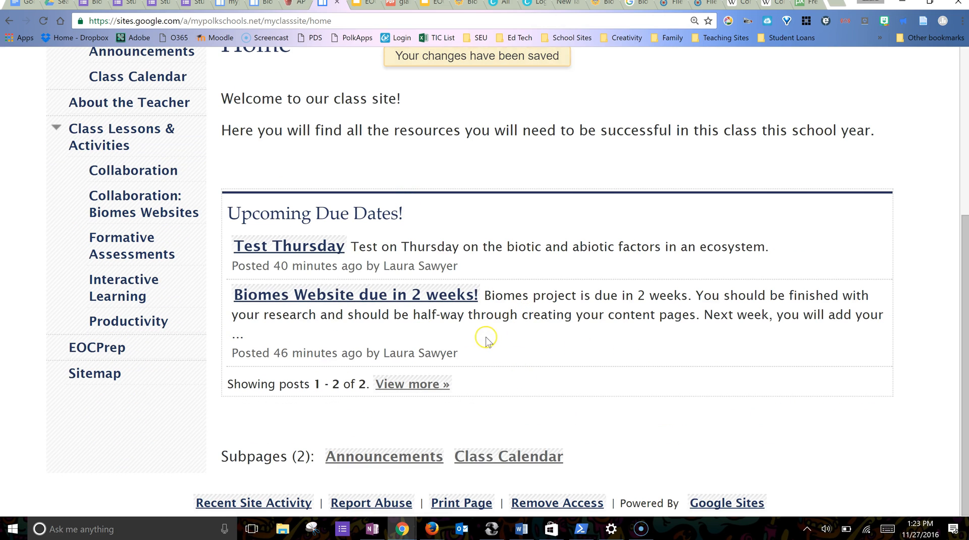
scroll(525, 340, "up", 2)
scroll(525, 342, "up", 1)
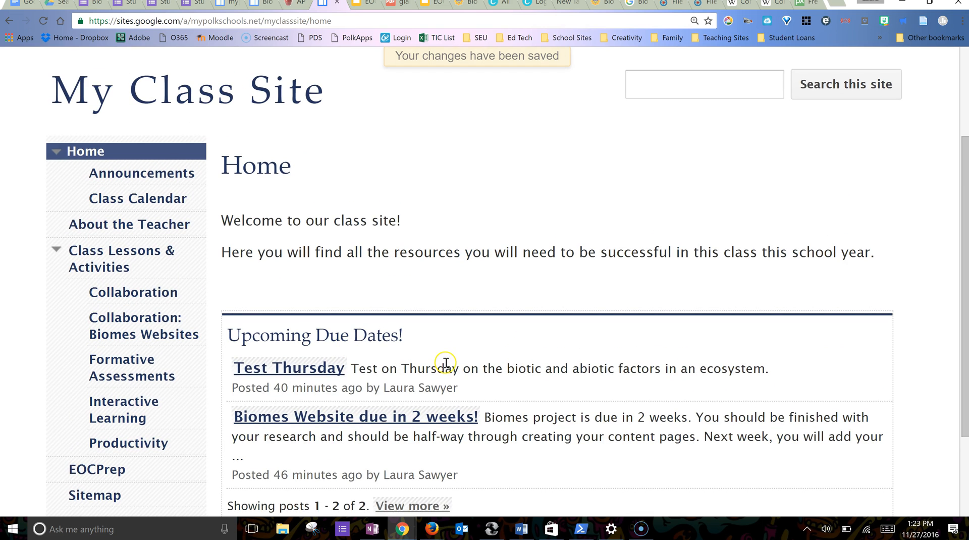
scroll(444, 338, "up", 1)
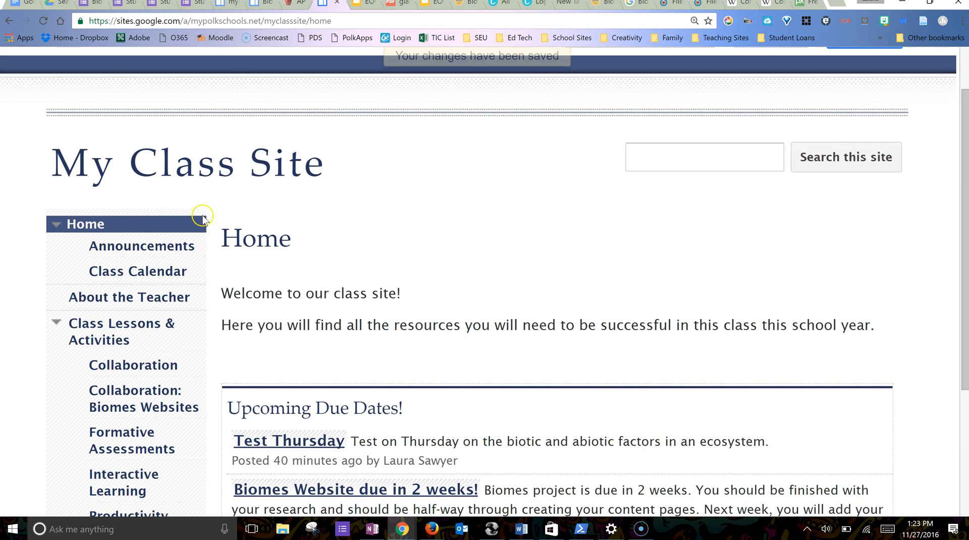
Step: Open the Home page for editing, remove the recent announcements gadget and place the cursor below the class resources sentence
scroll(372, 285, "up", 1)
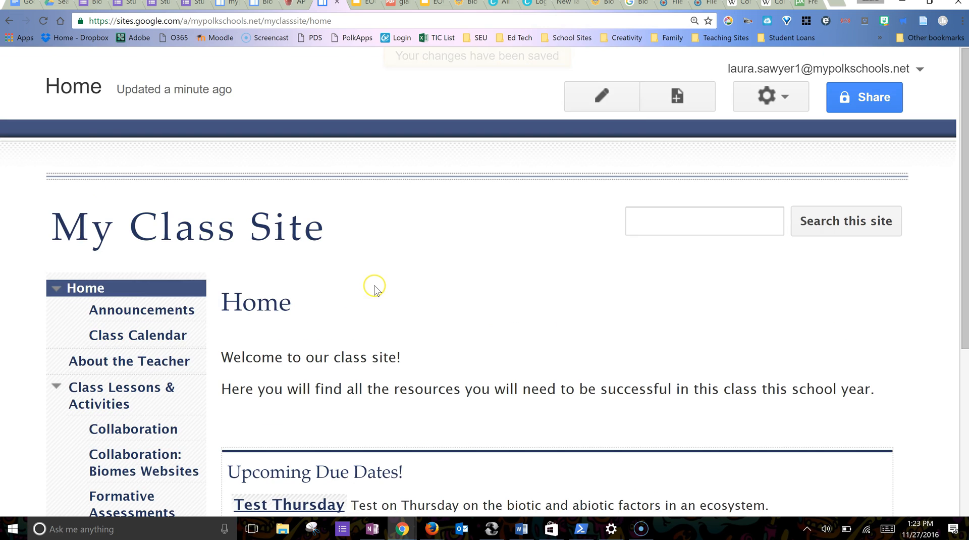
left_click(613, 101)
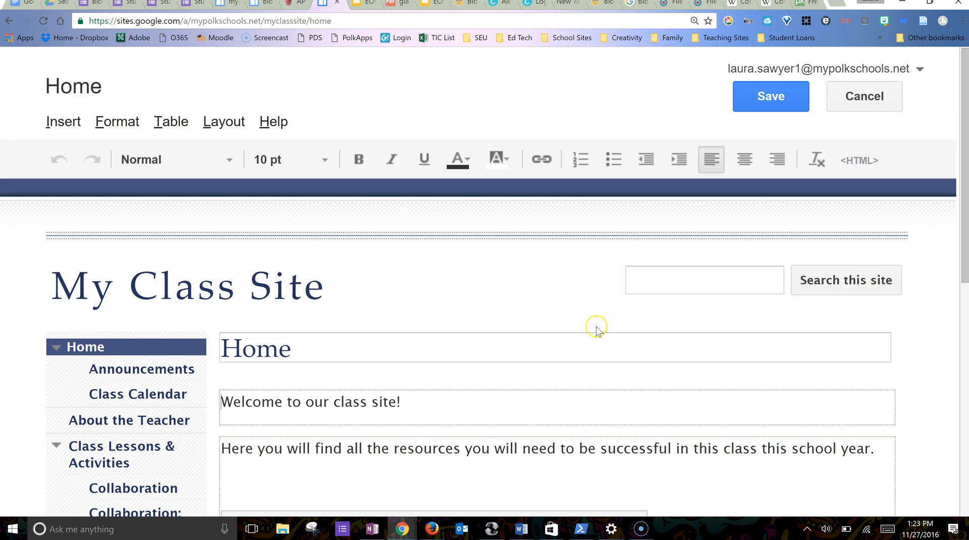
scroll(601, 336, "down", 4)
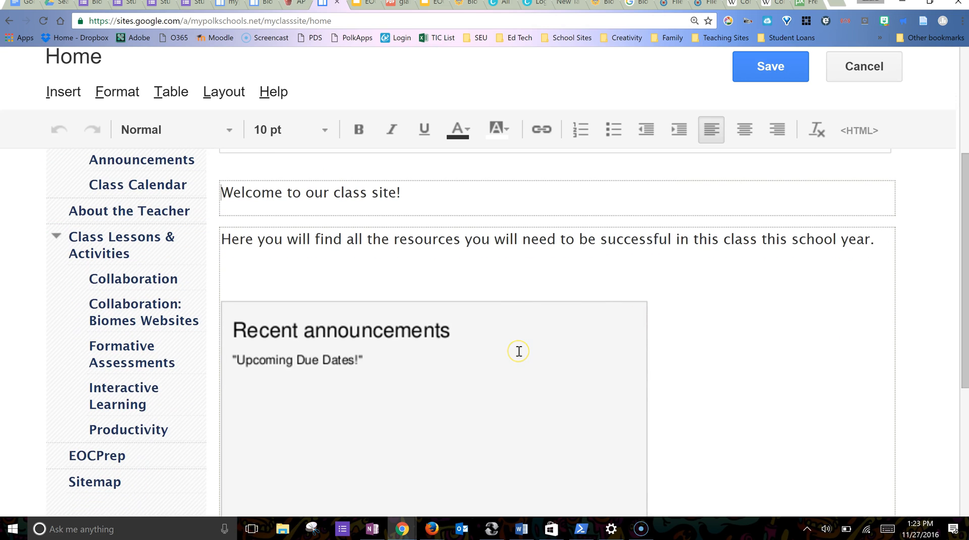
left_click(519, 351)
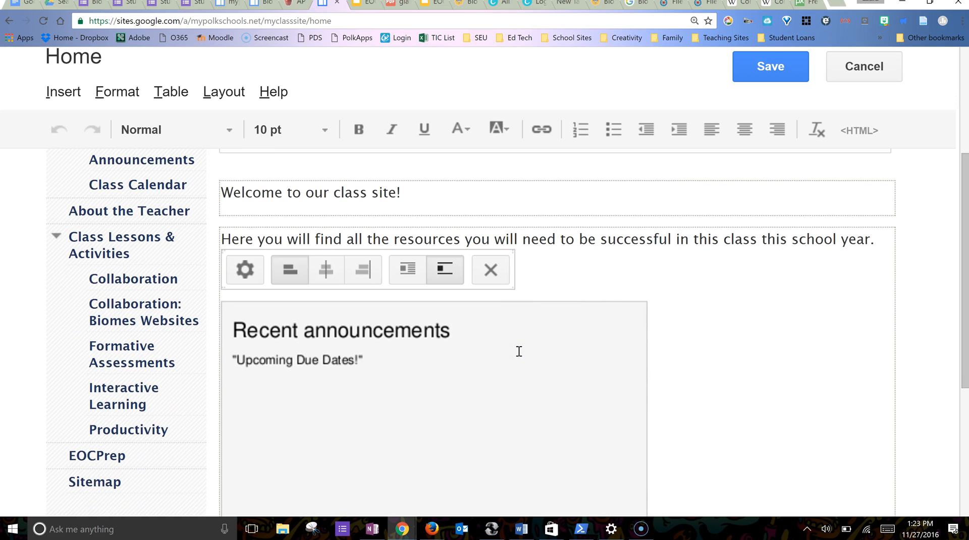
left_click(494, 269)
left_click(233, 279)
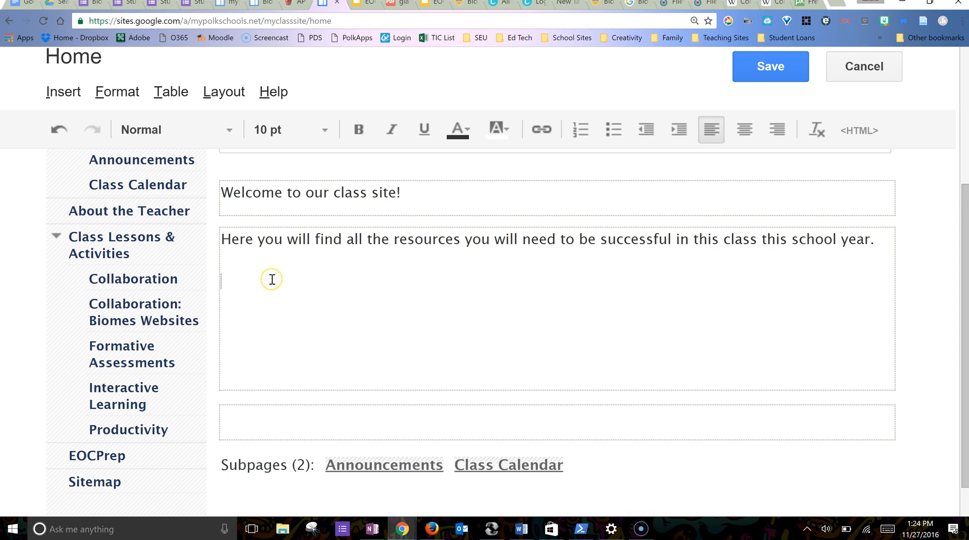
Step: Insert the uploaded Biofanatics picture from the Desktop below the sentence, with the alt text "Biofanatics Image"
scroll(270, 279, "up", 1)
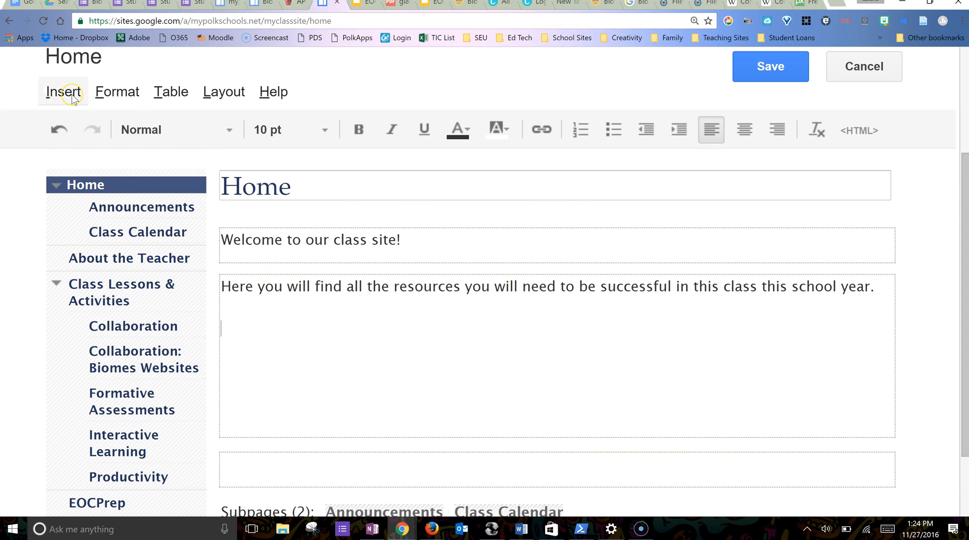
left_click(64, 92)
left_click(112, 158)
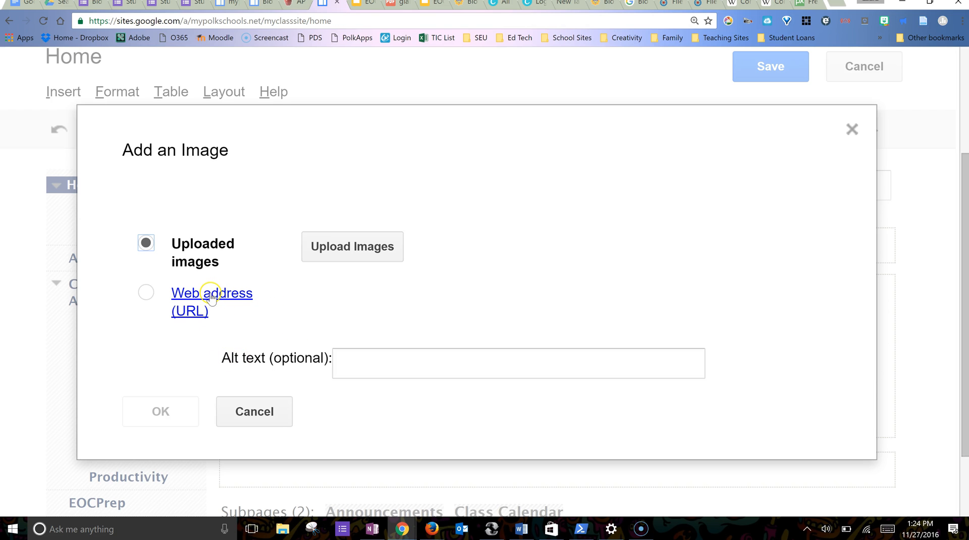
left_click(369, 368)
left_click(369, 258)
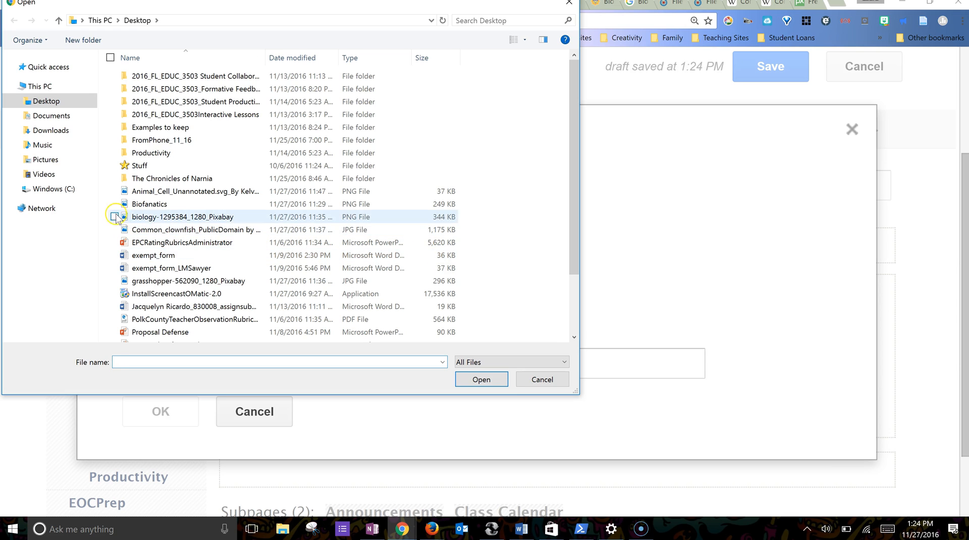
left_click(143, 206)
left_click(481, 379)
left_click(363, 424)
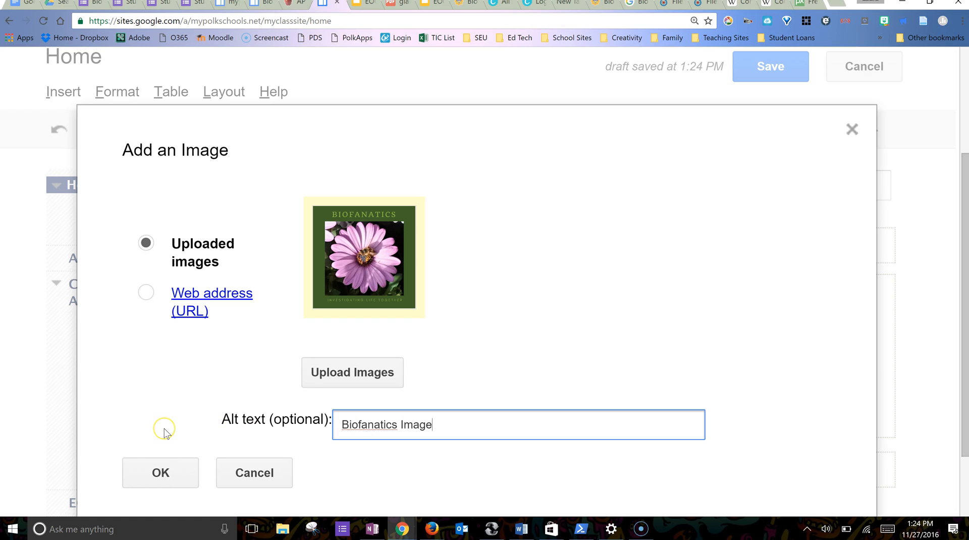
left_click(157, 469)
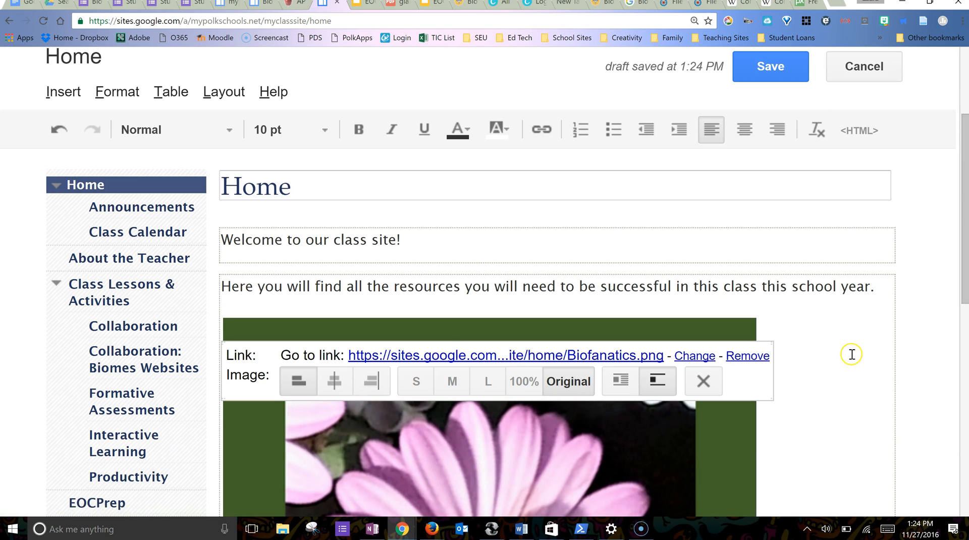
Step: Resize the inserted Biofanatics image to the small (S) size
scroll(843, 352, "down", 6)
scroll(843, 353, "up", 6)
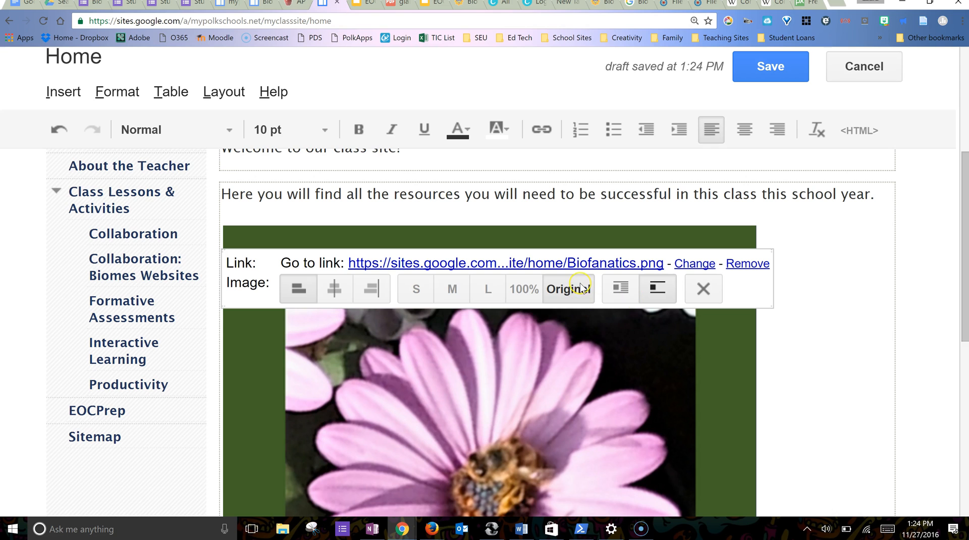
left_click(414, 289)
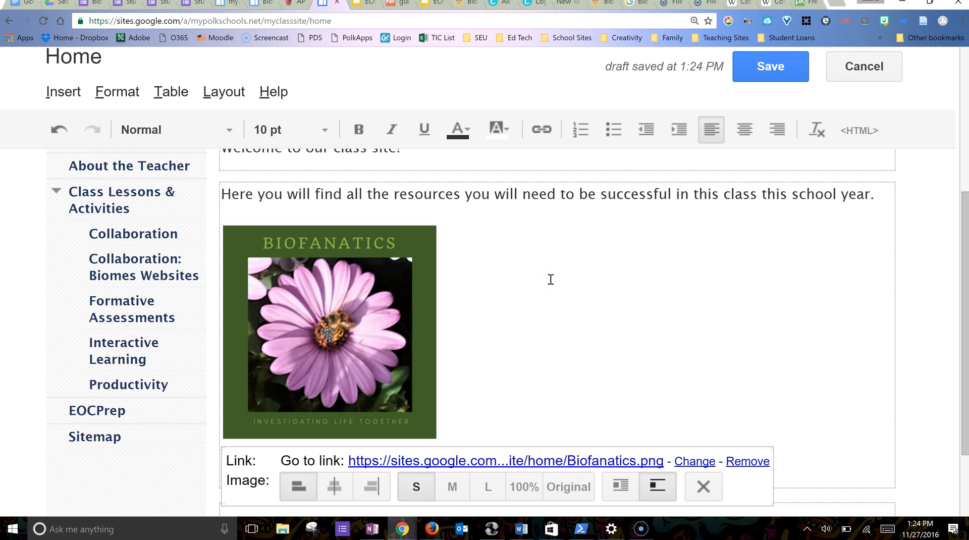
scroll(550, 279, "up", 2)
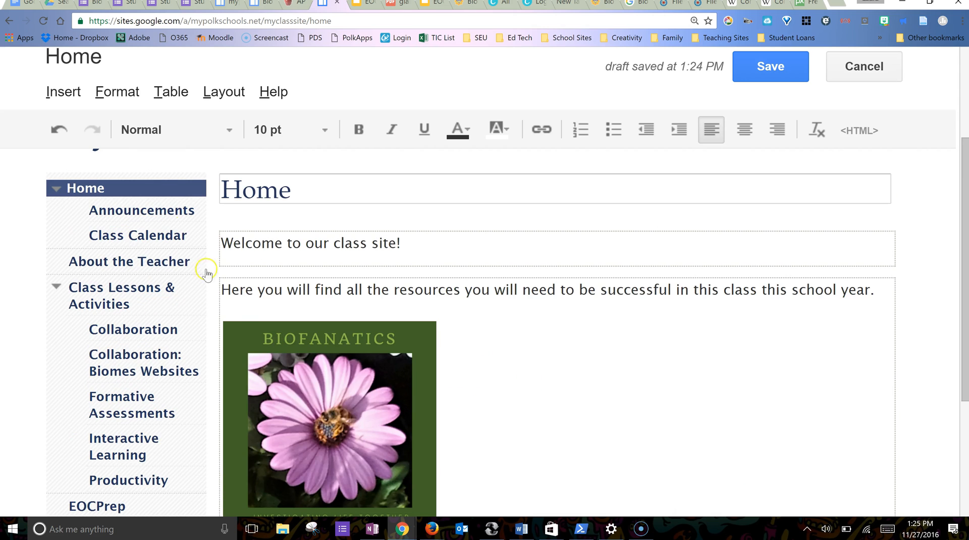
Step: Look over the kinds of content, gadgets and Google items that can be inserted into the page
left_click(64, 93)
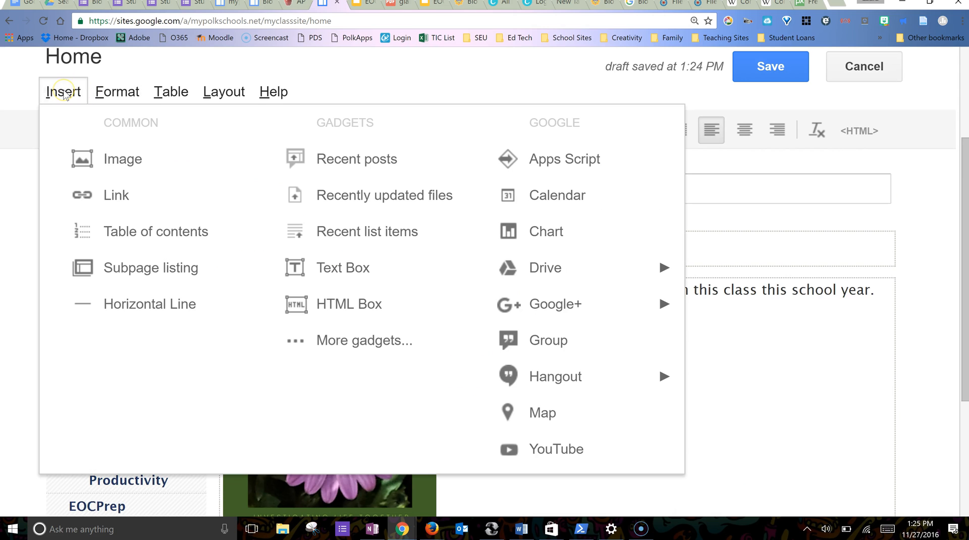
left_click(117, 92)
left_click(223, 91)
left_click(93, 98)
left_click(64, 92)
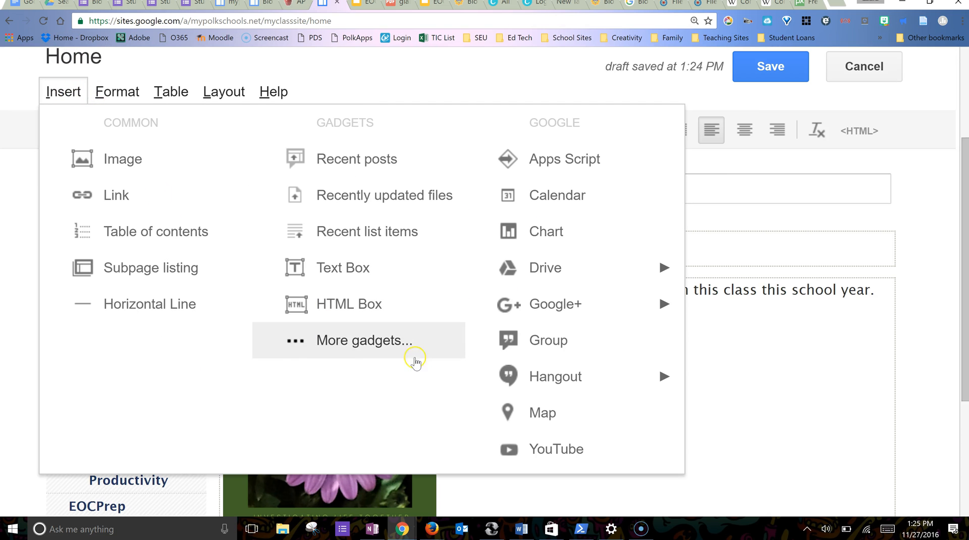
mouse_move(609, 271)
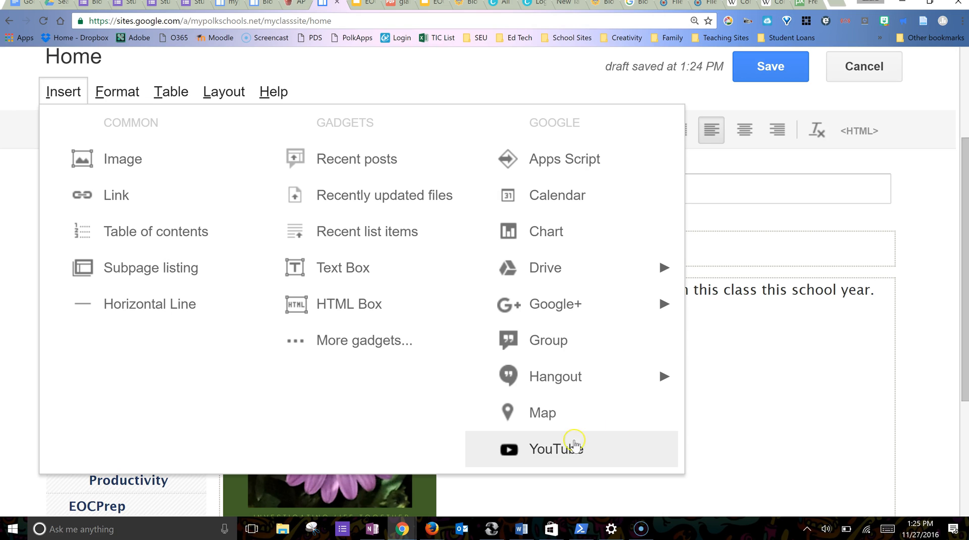
left_click(740, 439)
scroll(741, 438, "down", 3)
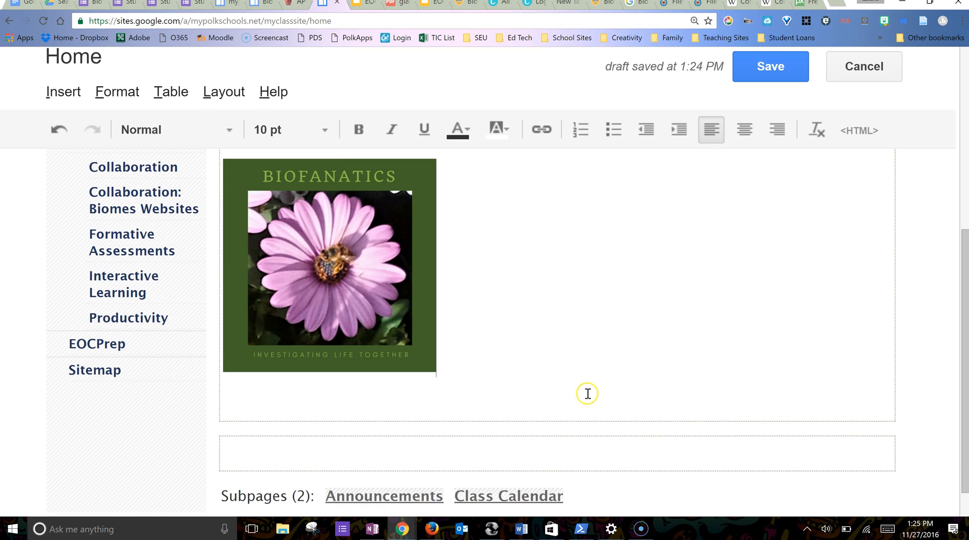
scroll(587, 391, "up", 2)
left_click(590, 371)
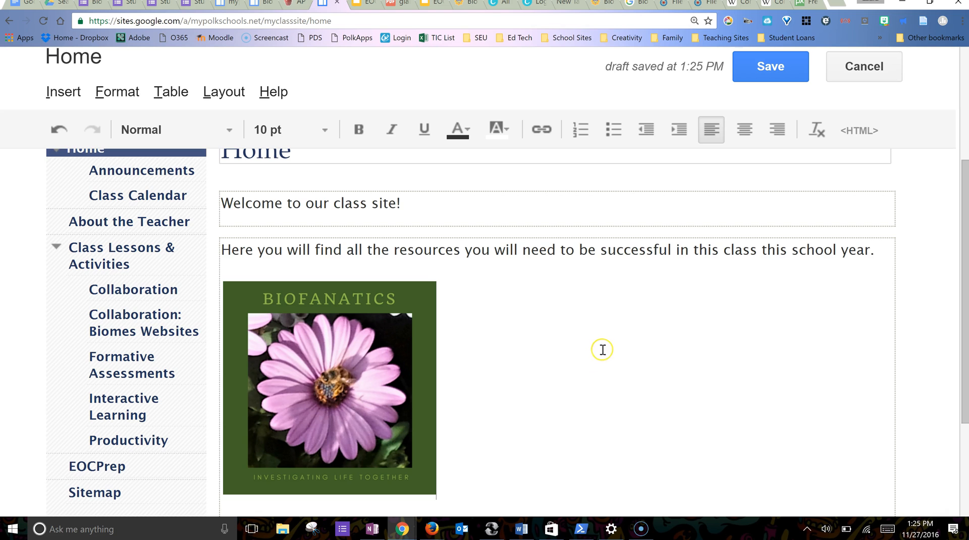
Step: Change the page layout to Two column and enter "Complete the following informational survey:" in the empty second column
scroll(601, 347, "up", 1)
left_click(194, 131)
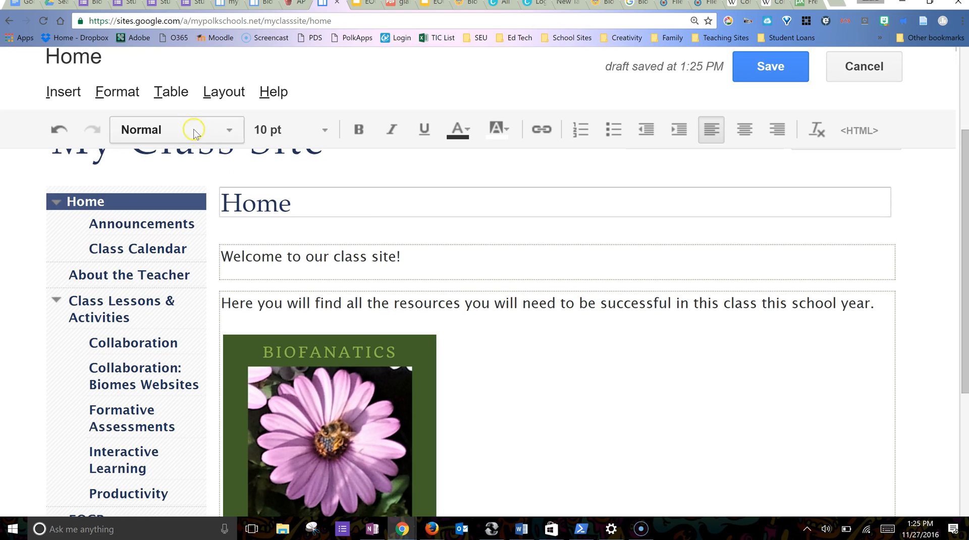
left_click(116, 93)
left_click(223, 92)
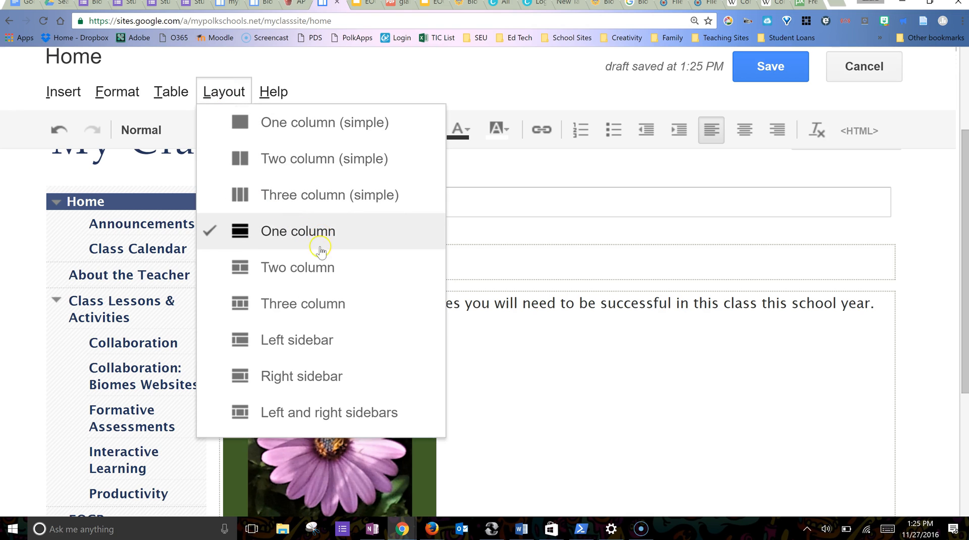
left_click(319, 268)
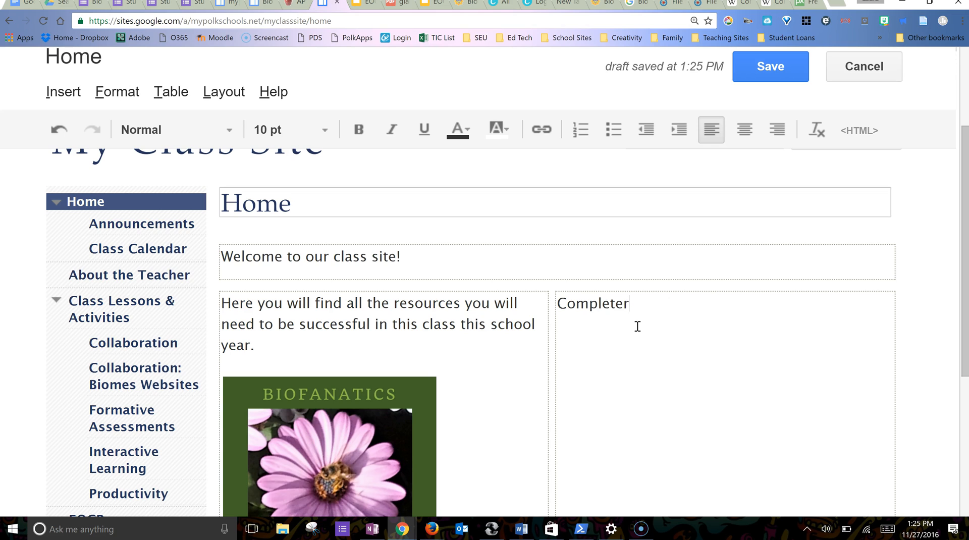
type("the following informational survey:")
key("Return")
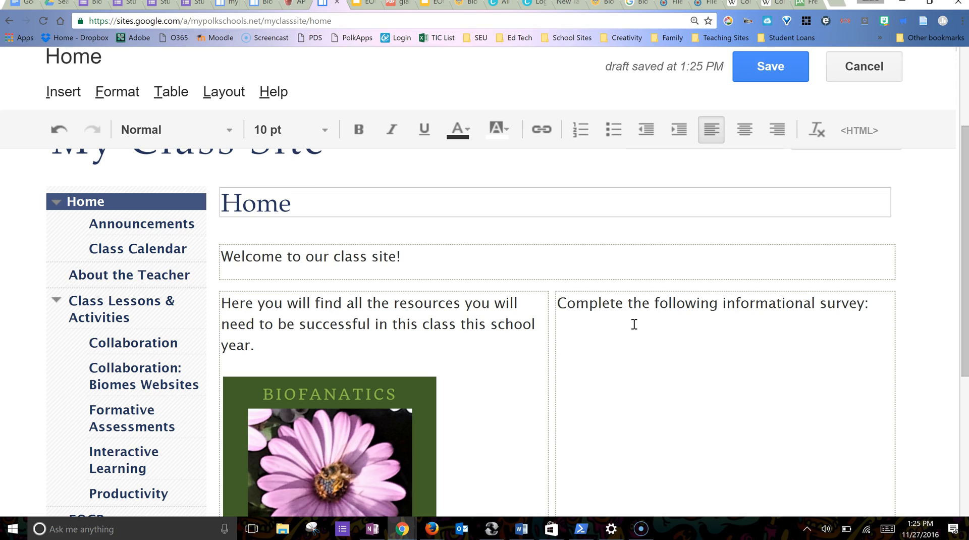
Step: Insert the Google Drive form "Student Info_ex" below the survey sentence
left_click(65, 97)
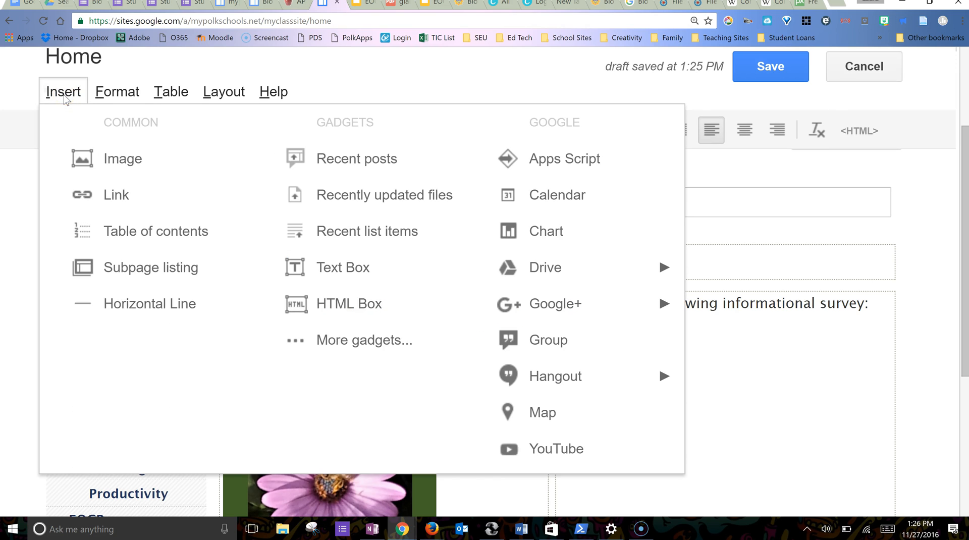
mouse_move(558, 308)
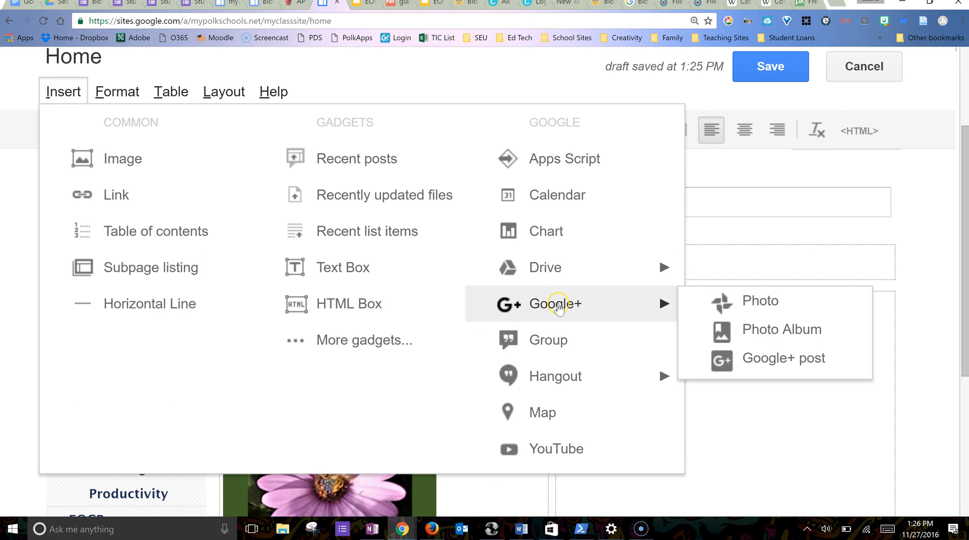
mouse_move(577, 278)
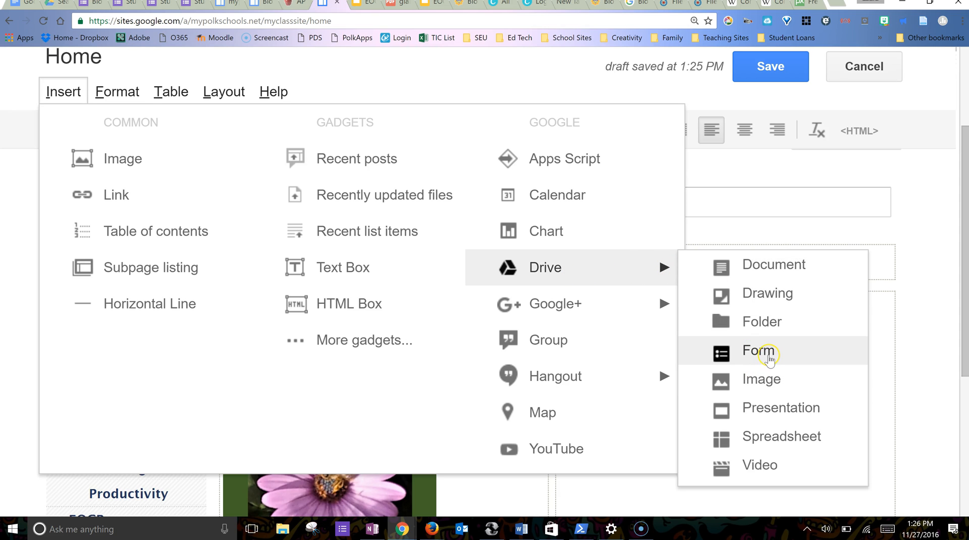
left_click(769, 357)
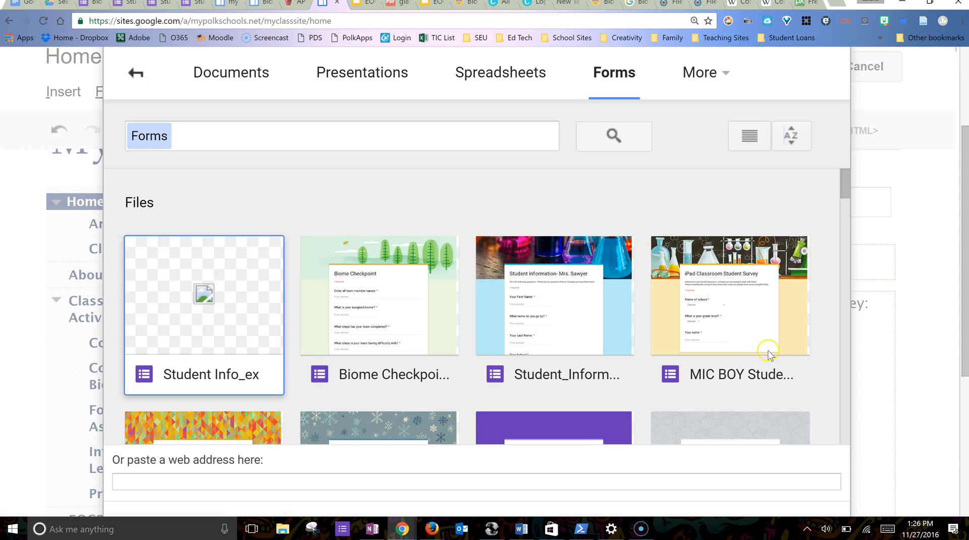
left_click(204, 333)
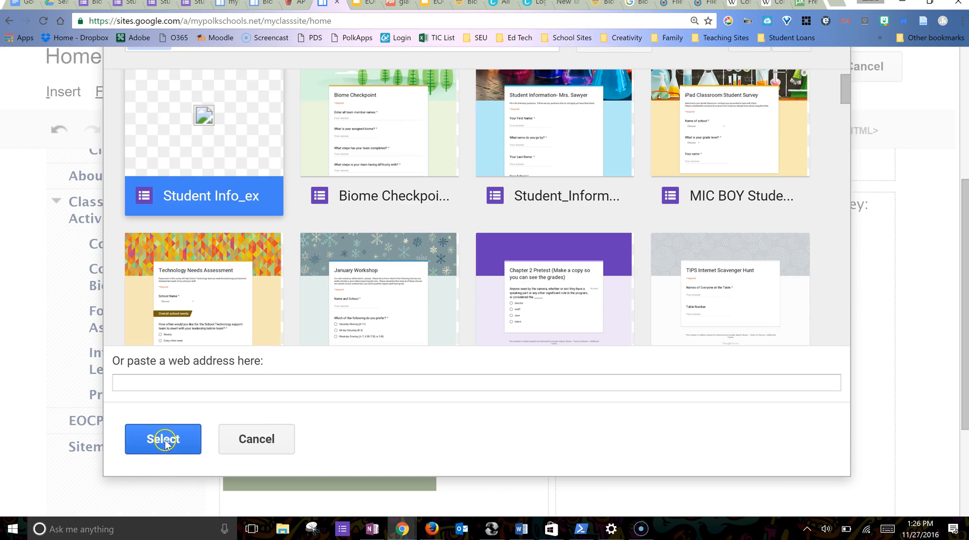
left_click(168, 439)
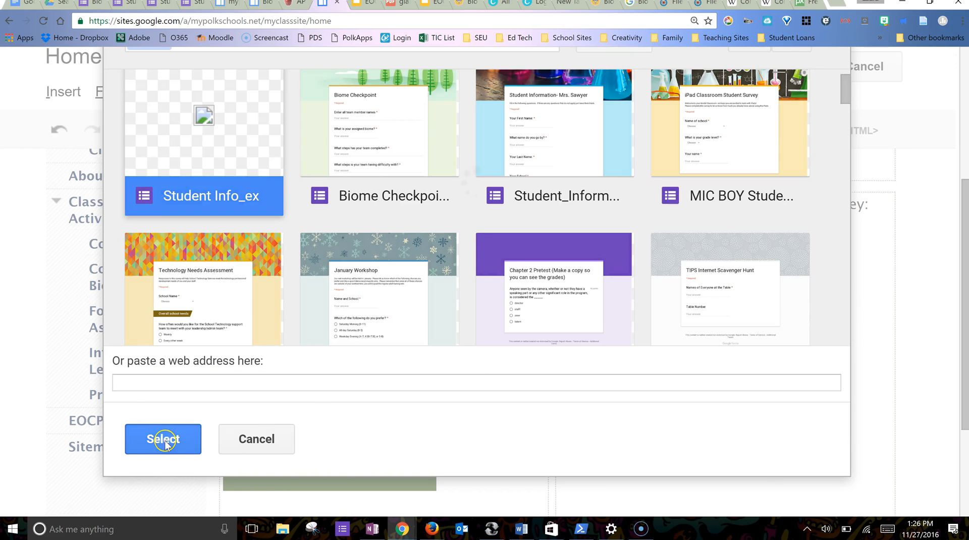
left_click(261, 426)
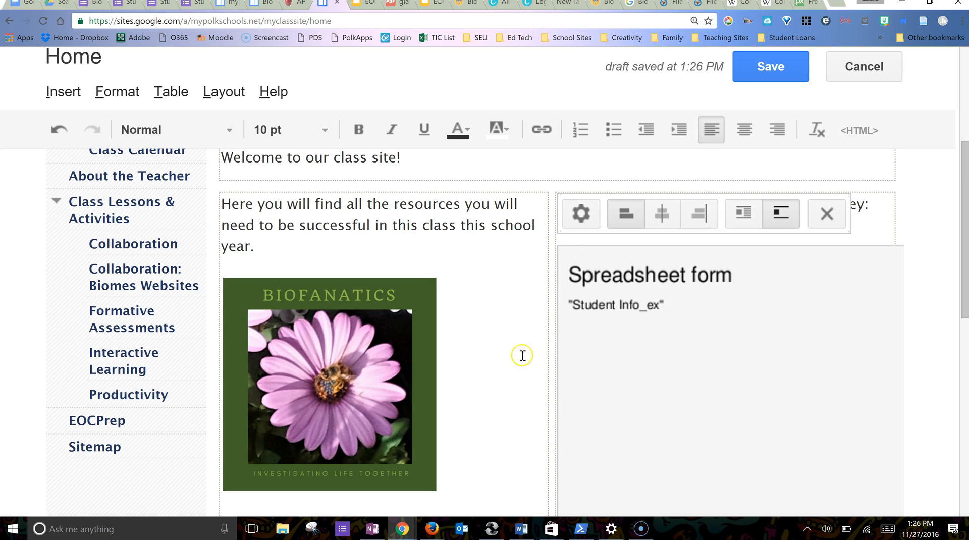
Step: Save the Home page and review the questions in the embedded student information form
left_click(776, 73)
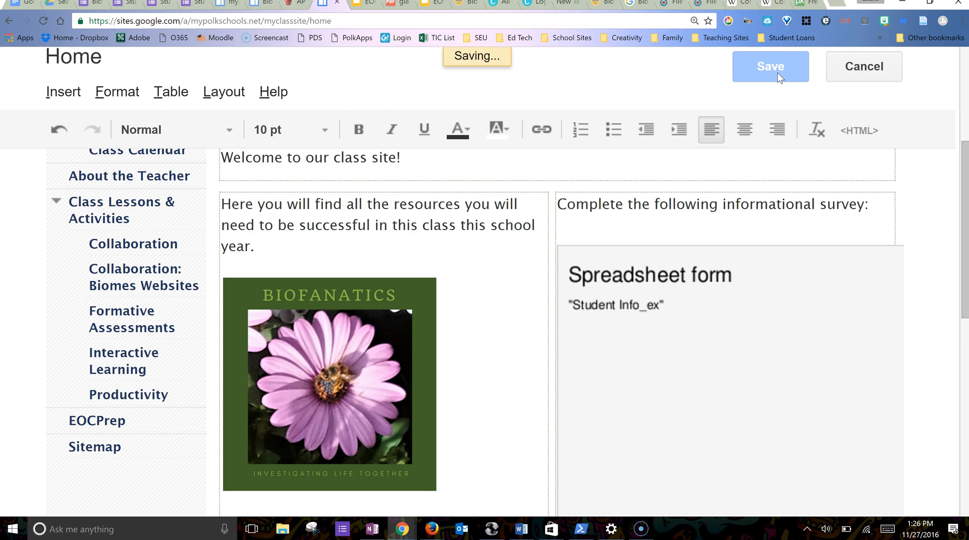
scroll(627, 363, "down", 3)
scroll(649, 408, "down", 7)
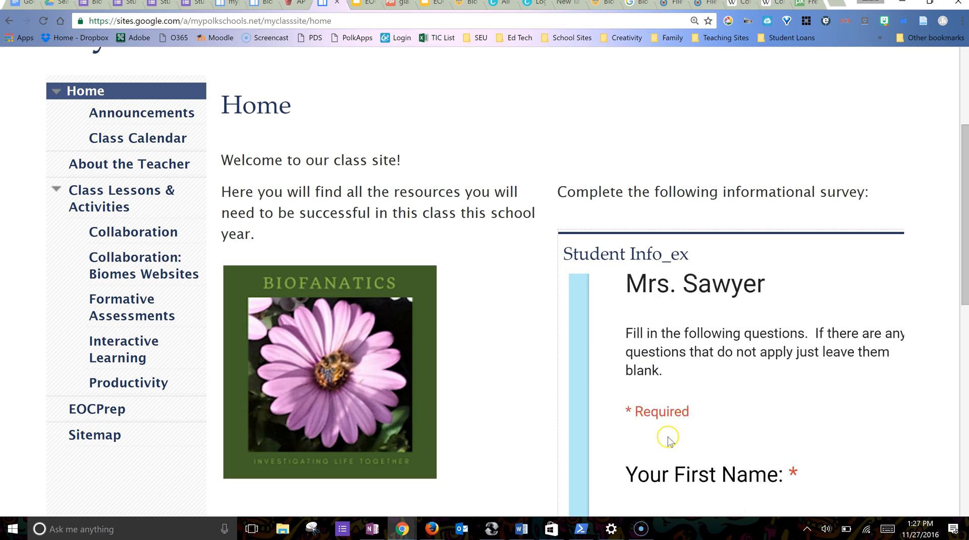
scroll(668, 423, "down", 10)
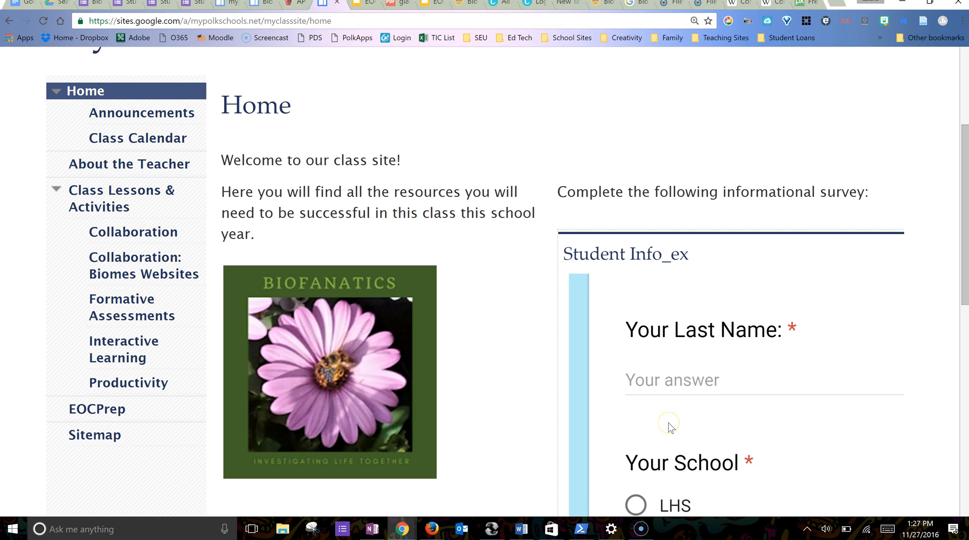
scroll(668, 422, "down", 12)
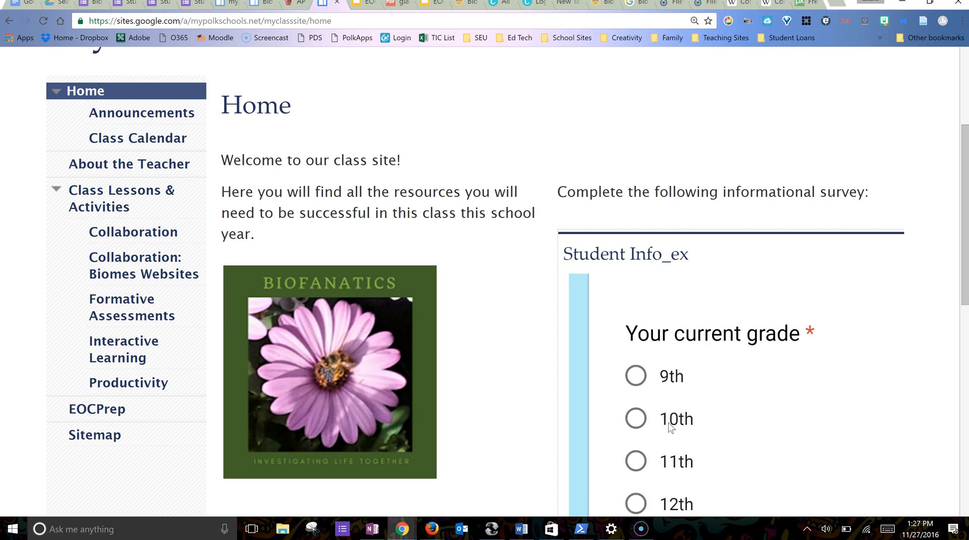
scroll(667, 422, "up", 20)
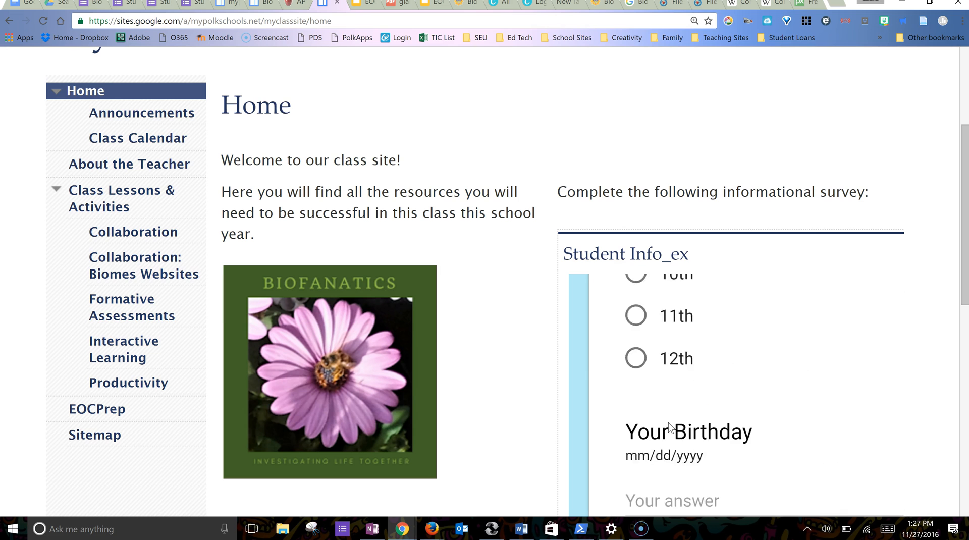
scroll(668, 422, "up", 5)
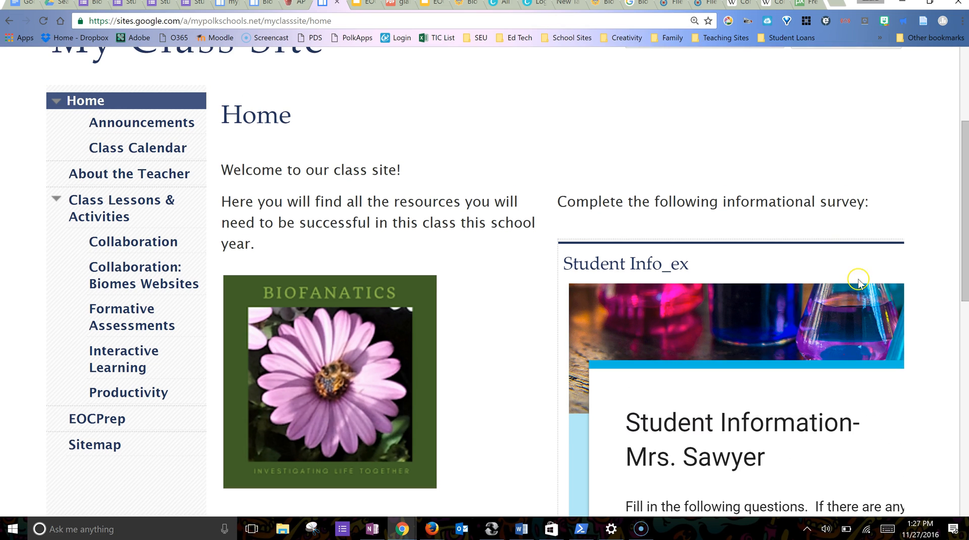
Step: Open the "Collaboration: Biomes Websites" page and look through its list of project steps
mouse_move(962, 237)
left_mouse_down()
mouse_move(962, 452)
mouse_move(962, 200)
mouse_move(963, 337)
mouse_move(963, 222)
left_mouse_up()
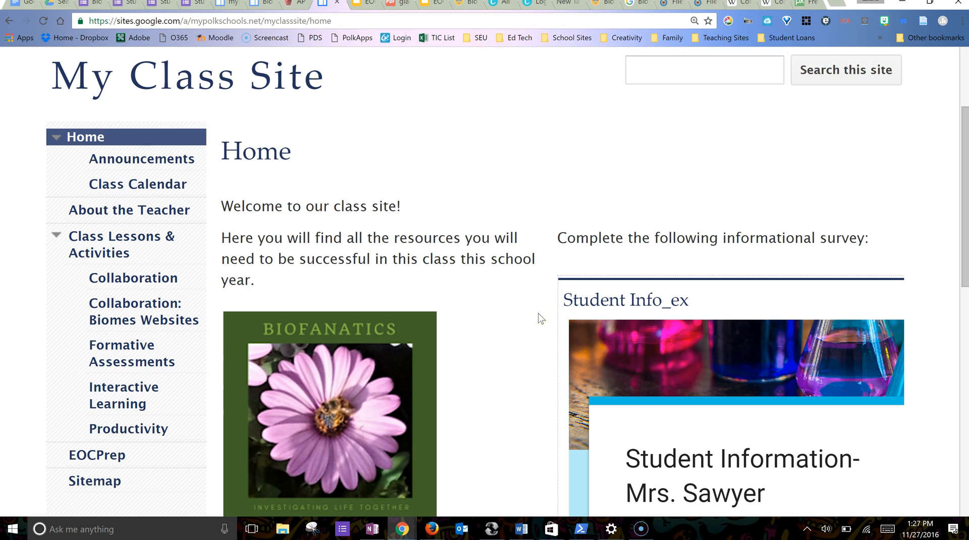
left_click(147, 306)
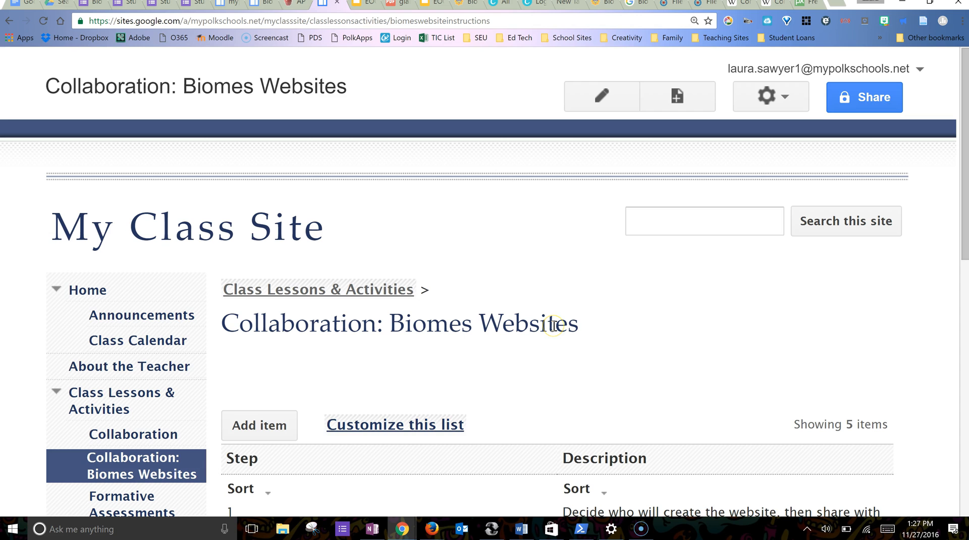
scroll(605, 348, "down", 4)
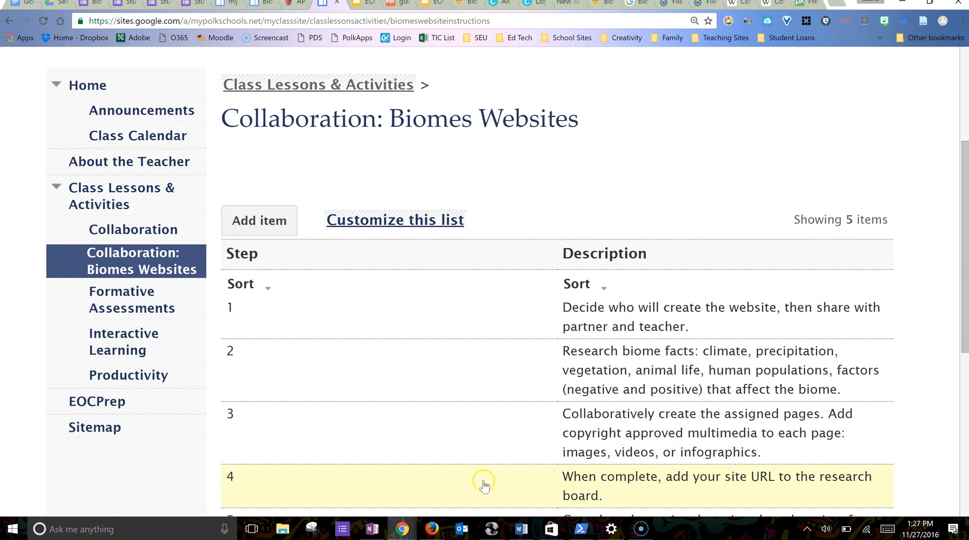
scroll(484, 483, "down", 3)
scroll(500, 489, "up", 7)
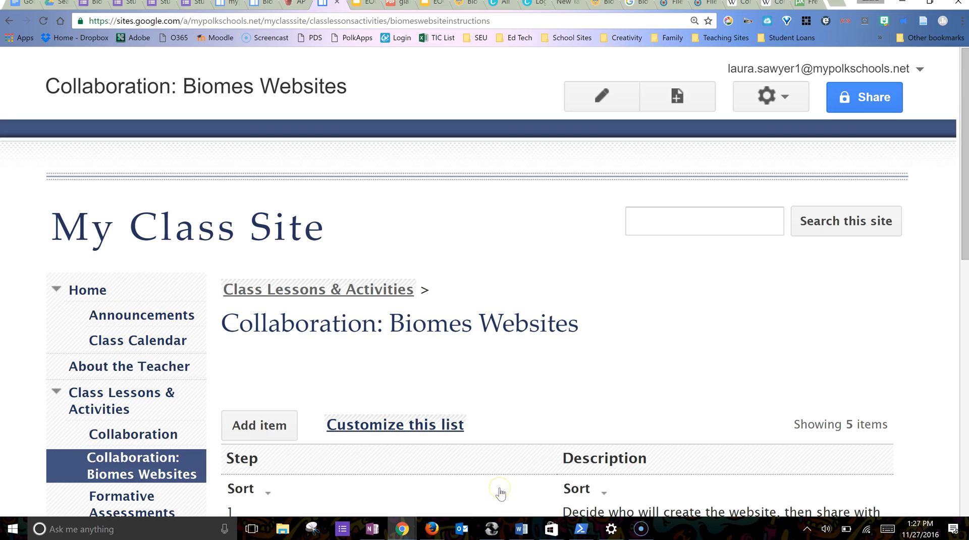
Step: Insert the Google Drive form "Biome Checkpoint" into the Biomes Websites page with its border and title included, and save the page
left_click(605, 96)
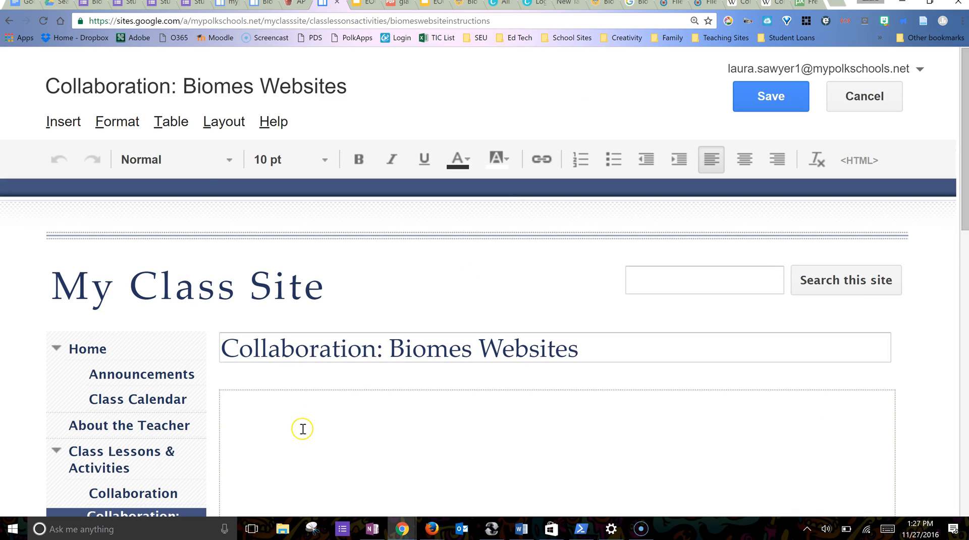
left_click(55, 124)
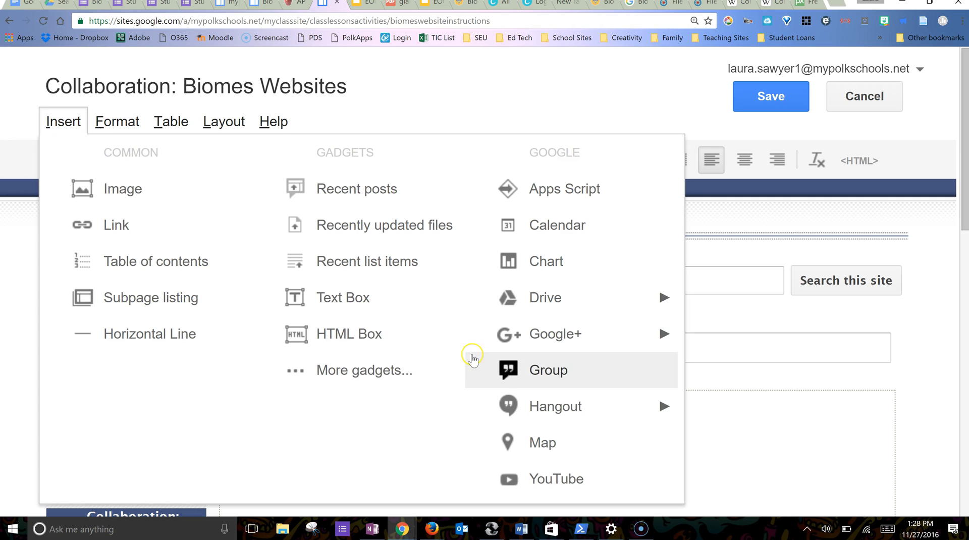
mouse_move(598, 309)
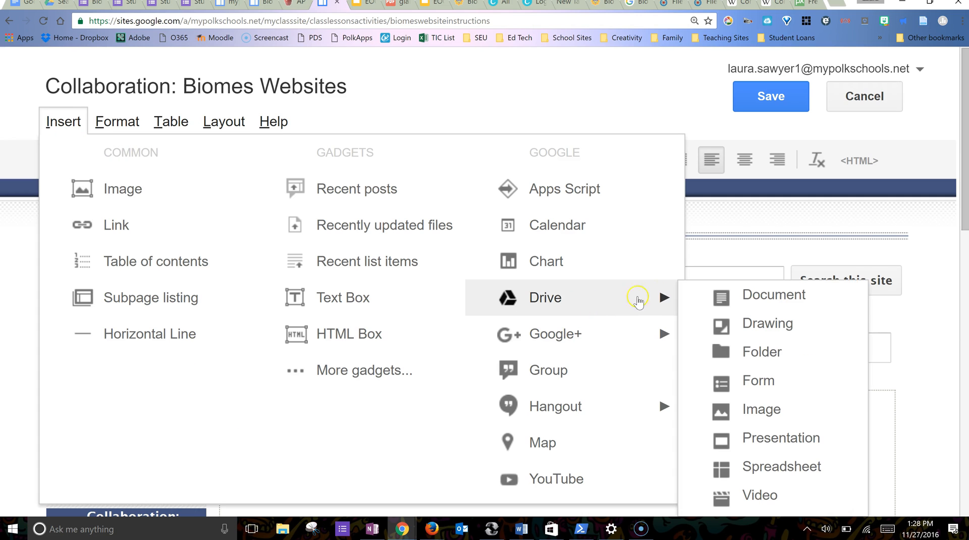
left_click(753, 385)
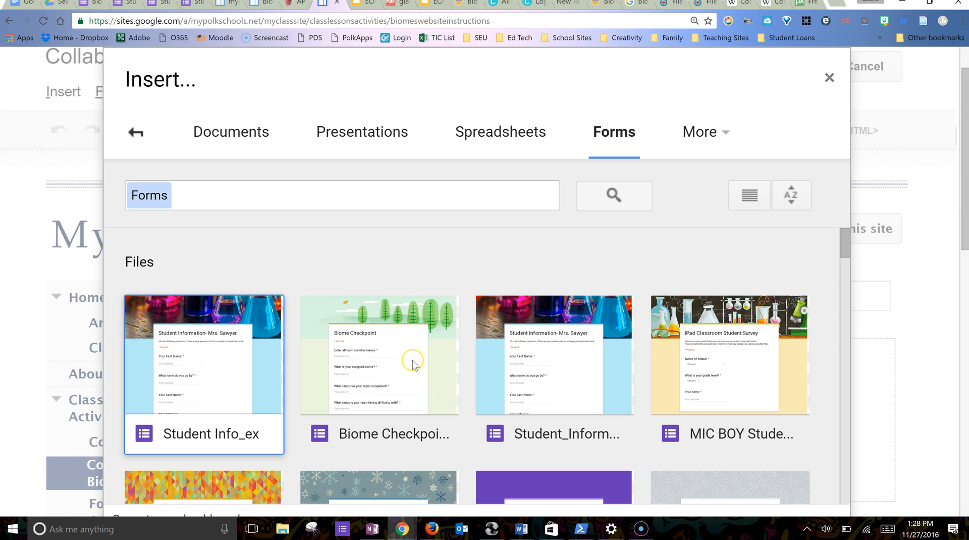
left_click(413, 363)
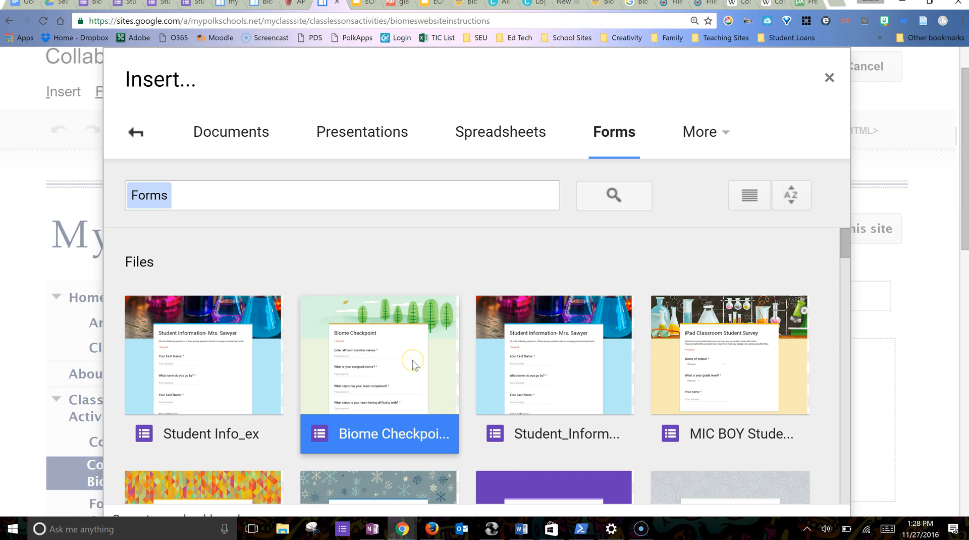
left_click_drag(963, 236, 963, 415)
left_click(184, 112)
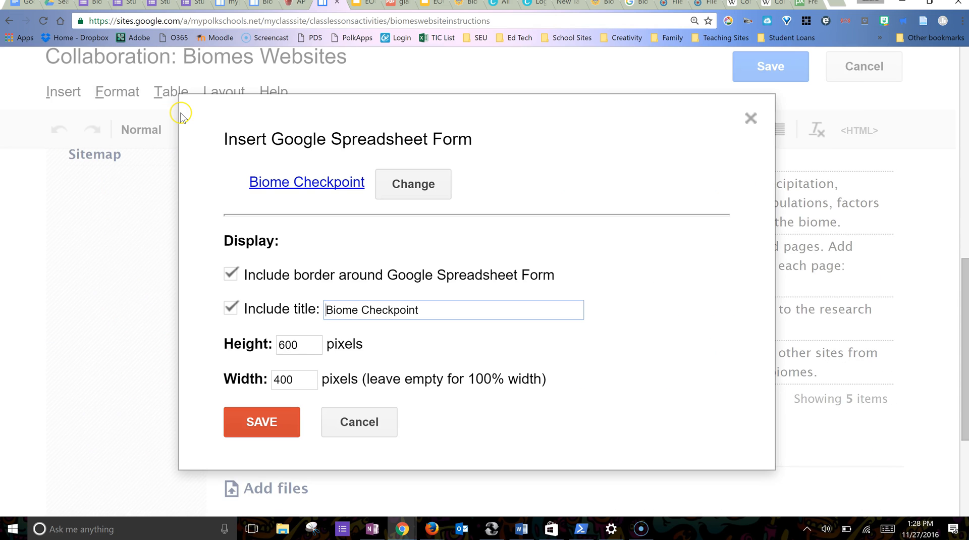
left_click(262, 426)
left_click(775, 67)
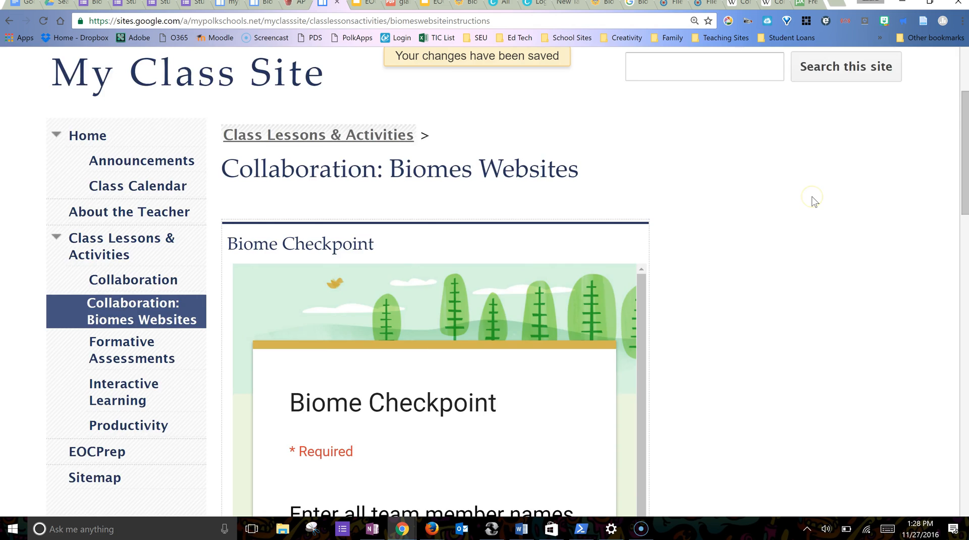
Step: Review the questions in the embedded Biome Checkpoint form and the list of project steps below it
scroll(843, 335, "down", 3)
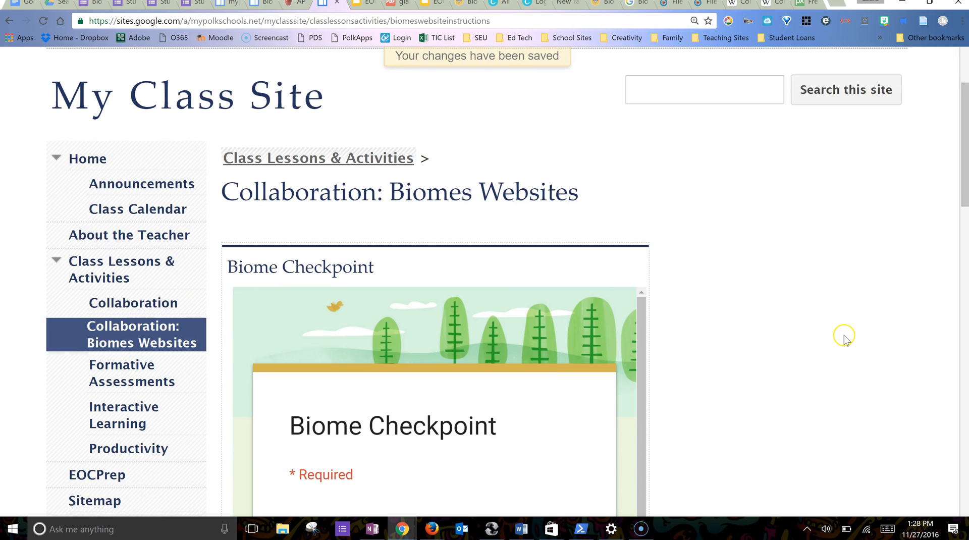
scroll(492, 431, "down", 2)
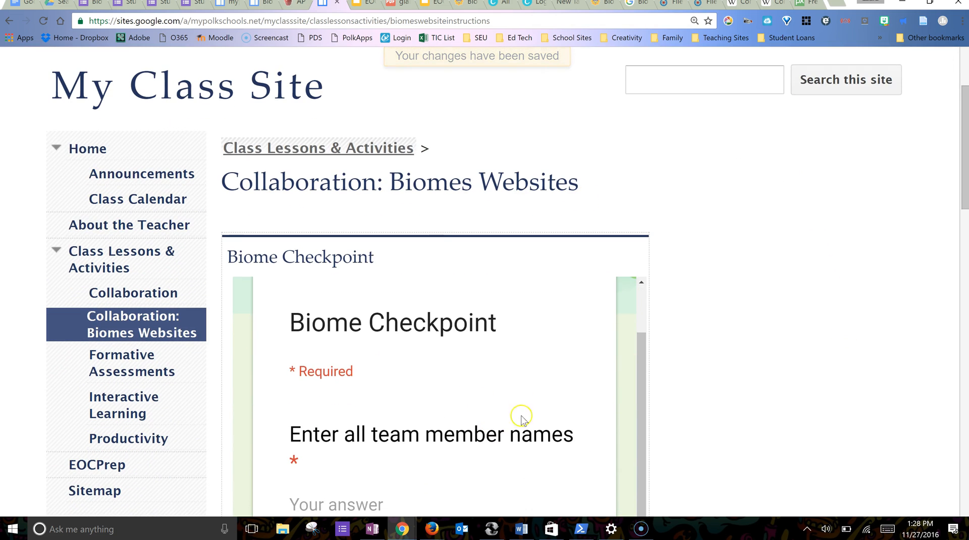
scroll(519, 454, "down", 2)
scroll(515, 400, "up", 4)
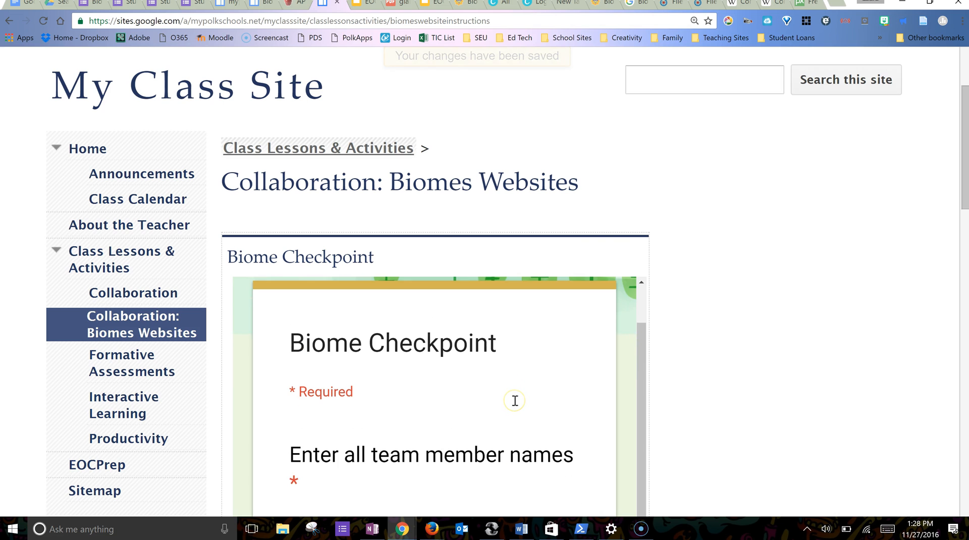
scroll(735, 387, "down", 10)
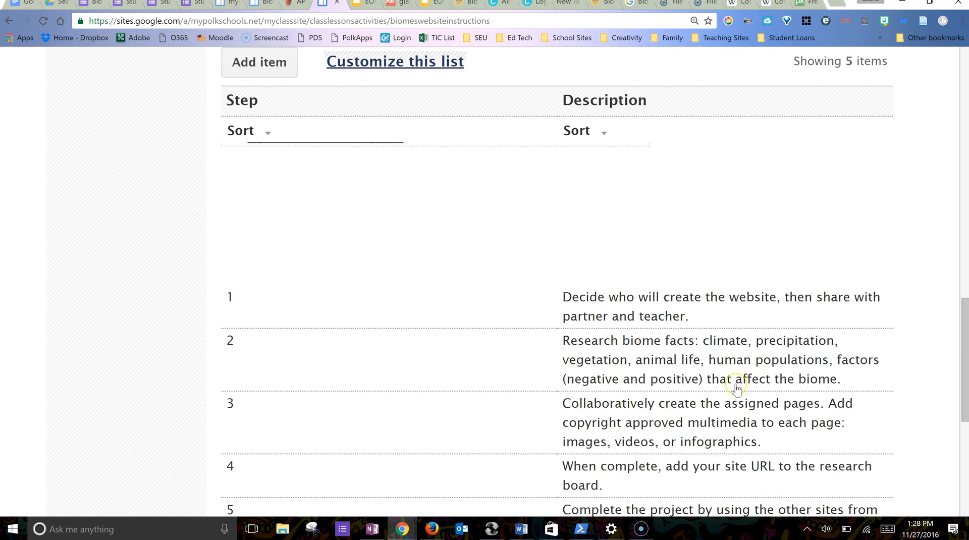
scroll(735, 387, "down", 2)
scroll(736, 388, "up", 6)
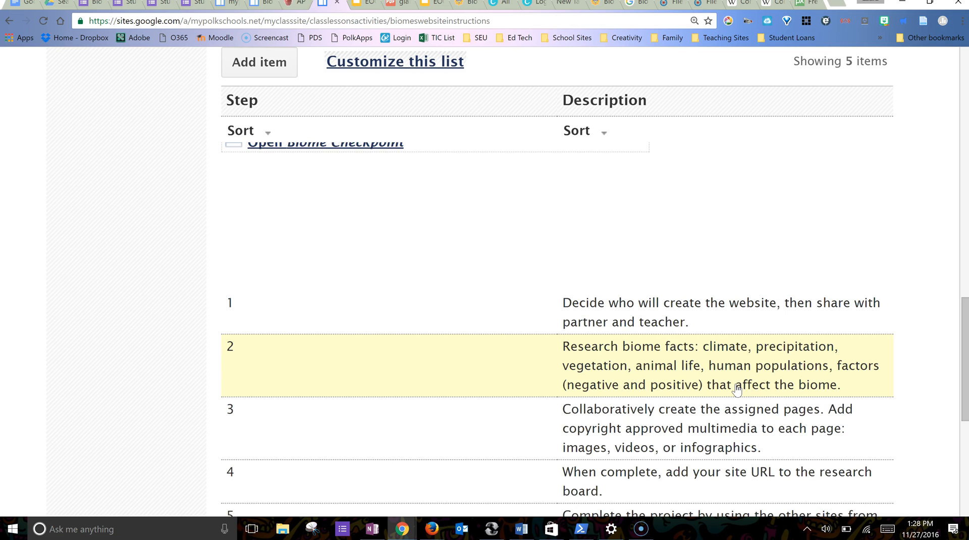
scroll(736, 388, "up", 5)
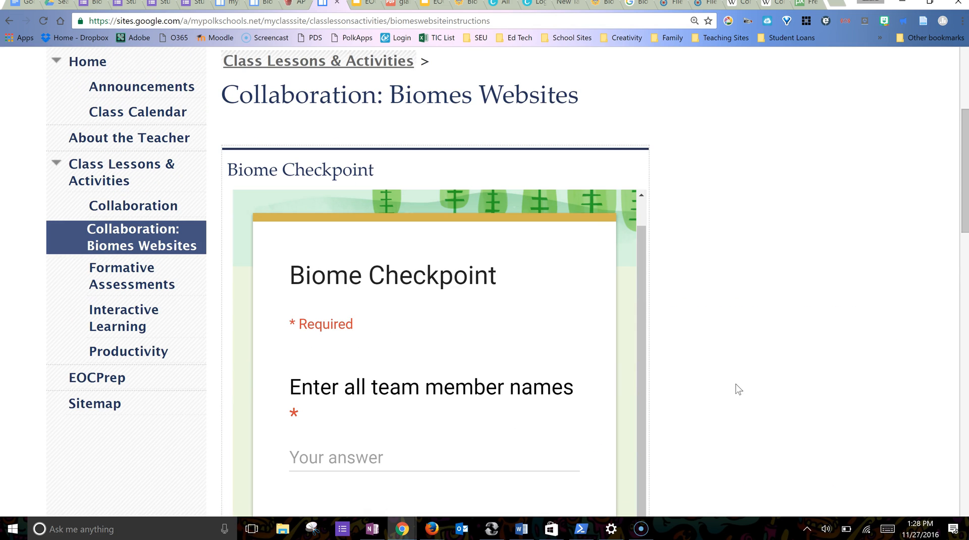
scroll(481, 350, "down", 7)
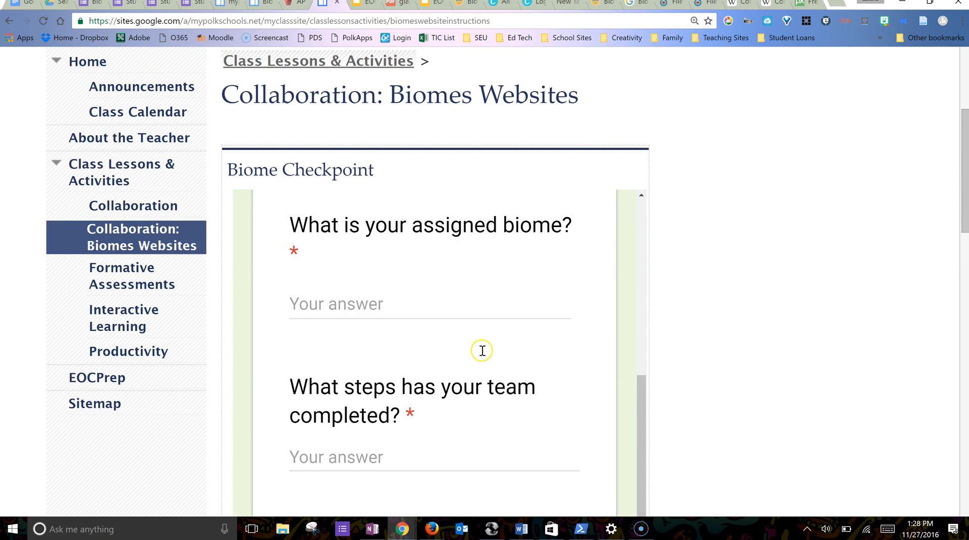
scroll(482, 350, "down", 10)
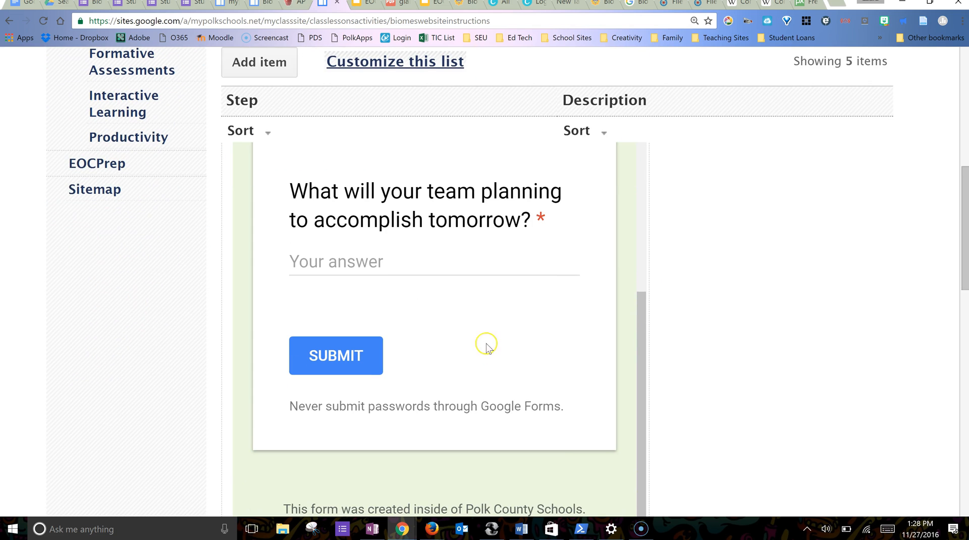
scroll(719, 259, "up", 6)
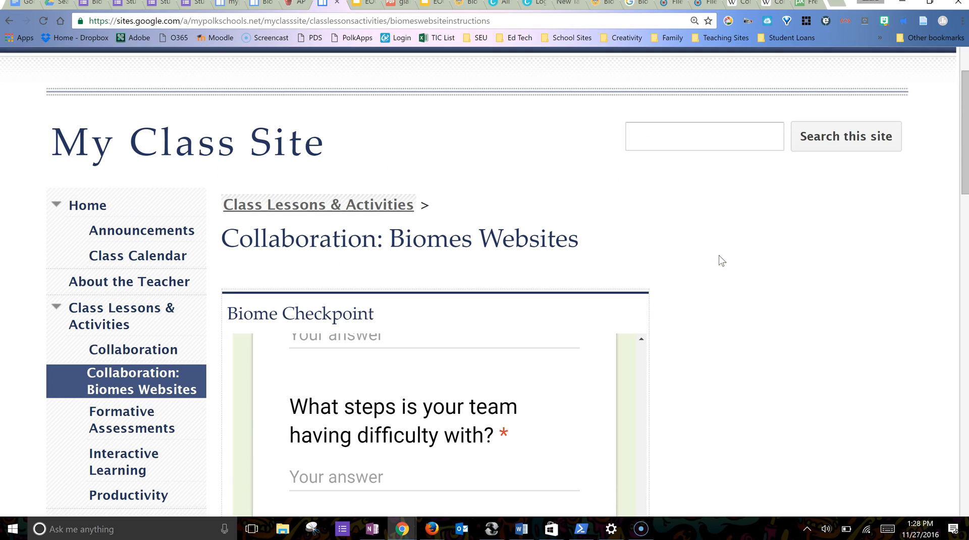
scroll(595, 373, "up", 10)
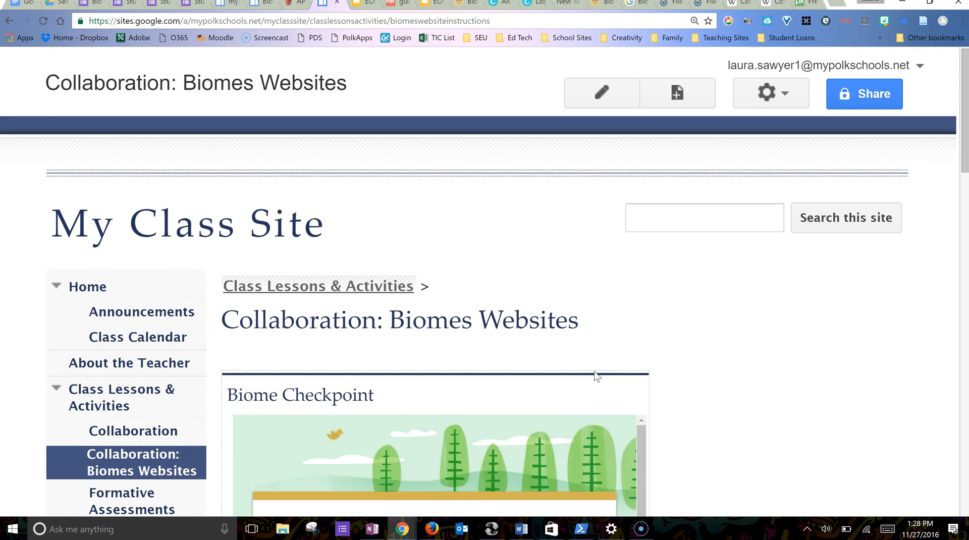
left_click(785, 379)
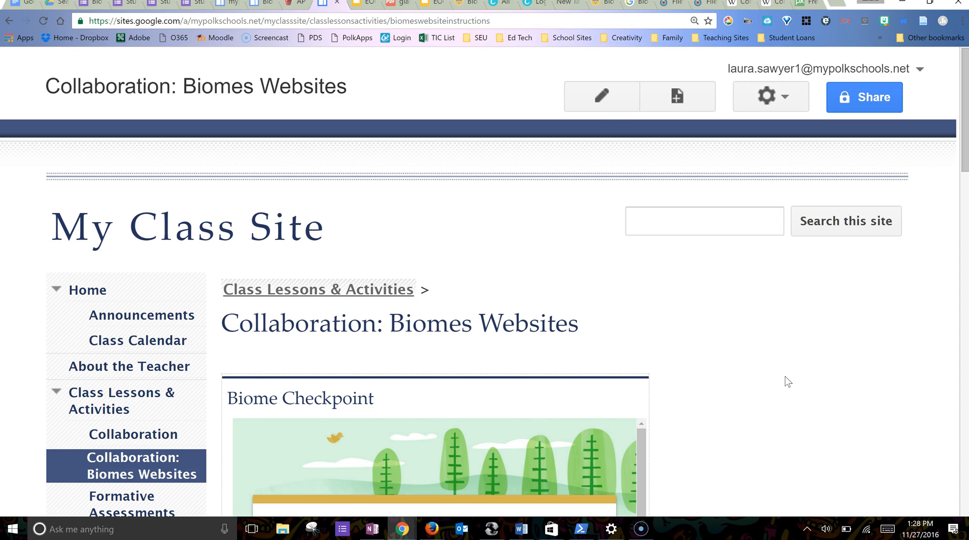
Step: Reopen the Biomes Websites page for editing and bring up the Google Drive item types available for insertion
left_click(602, 99)
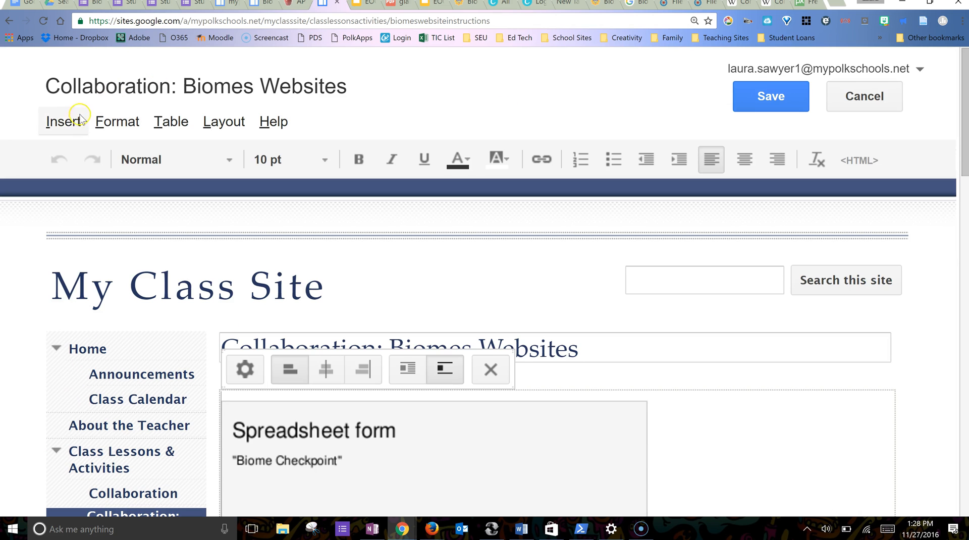
left_click(71, 118)
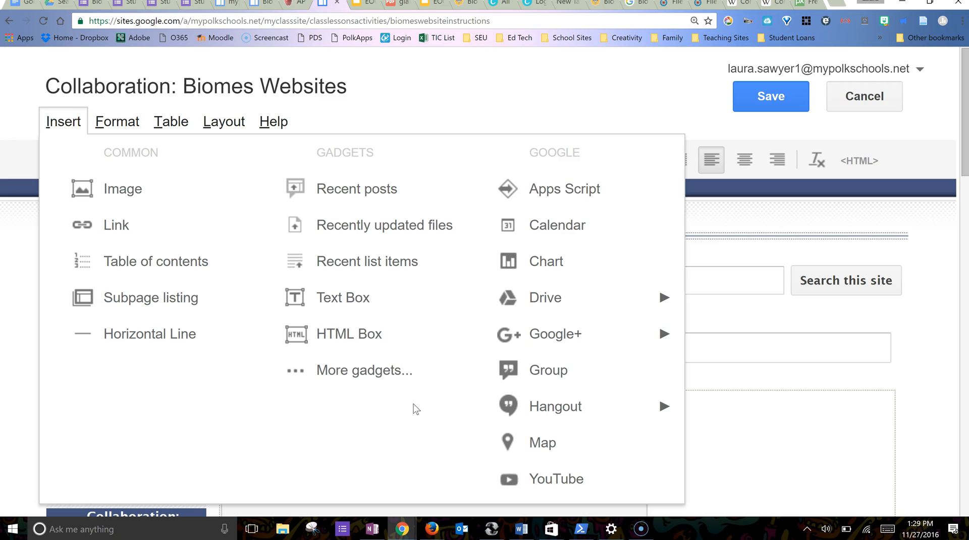
left_click(575, 304)
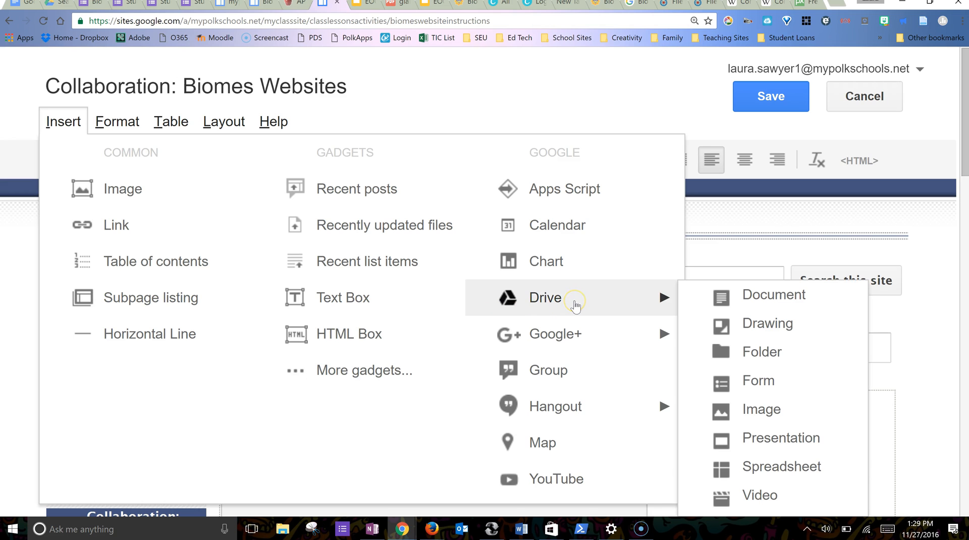